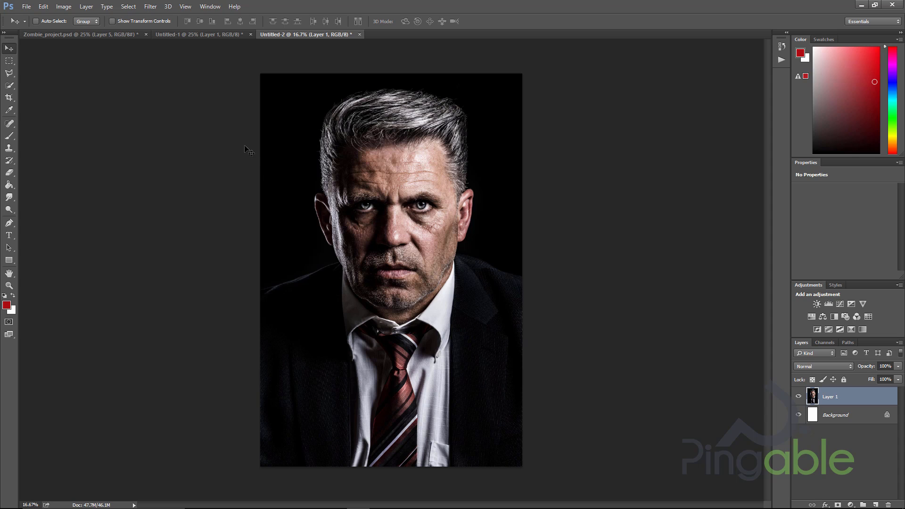
Check the skull image in Untitled-1 and return to the portrait in Untitled-2
{"action": "left_click", "coordinate": [204, 35]}
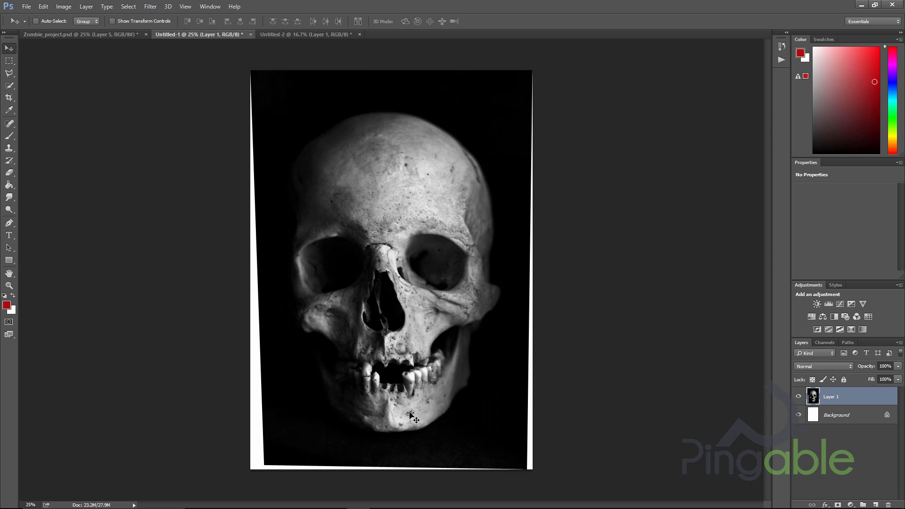
{"action": "left_click", "coordinate": [297, 36]}
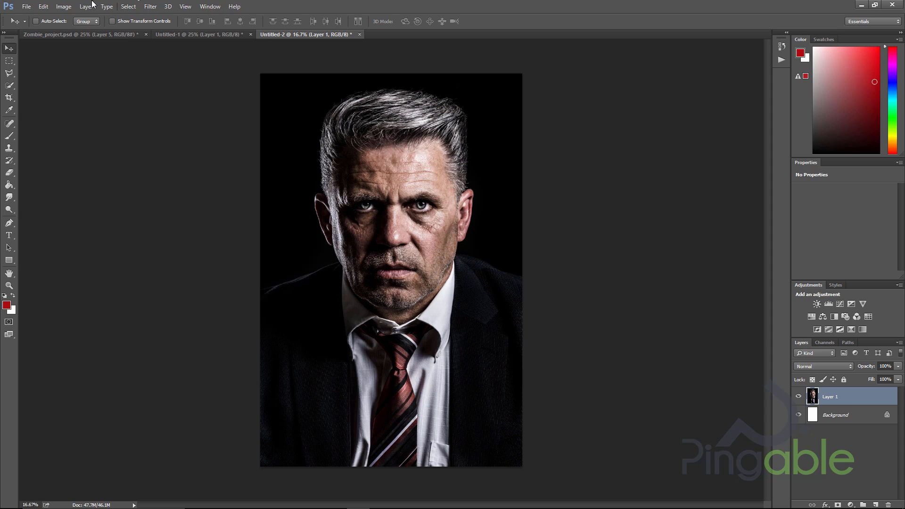
{"action": "left_click", "coordinate": [61, 7]}
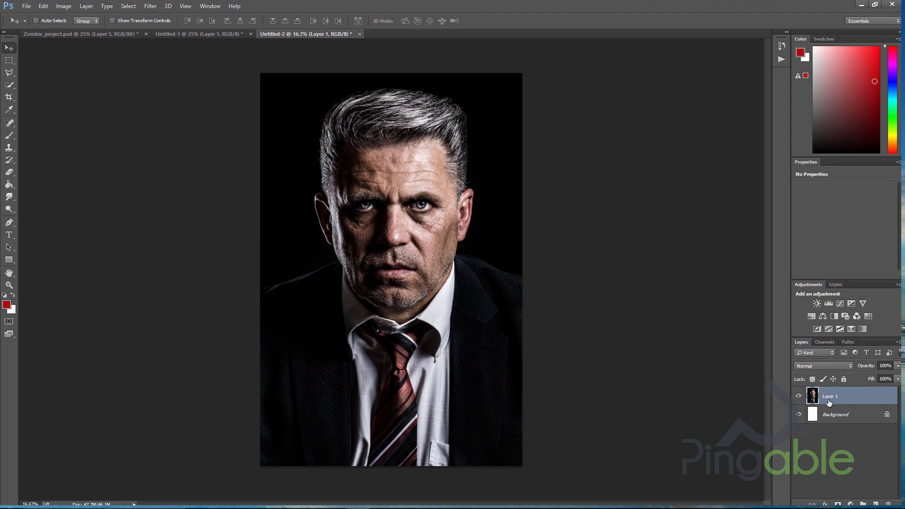
Duplicate Layer 1 of the portrait and hide the upper copy as a colour backup
{"action": "right_click", "coordinate": [828, 402]}
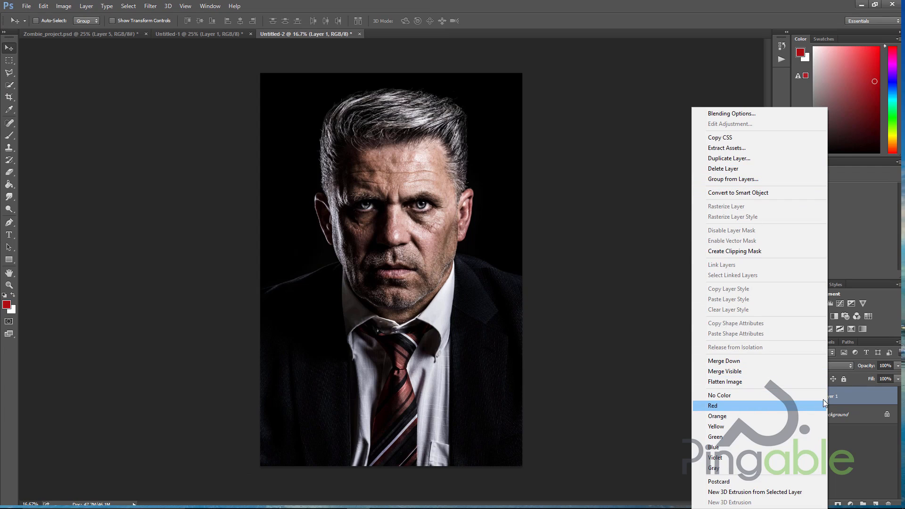
{"action": "left_click", "coordinate": [840, 395]}
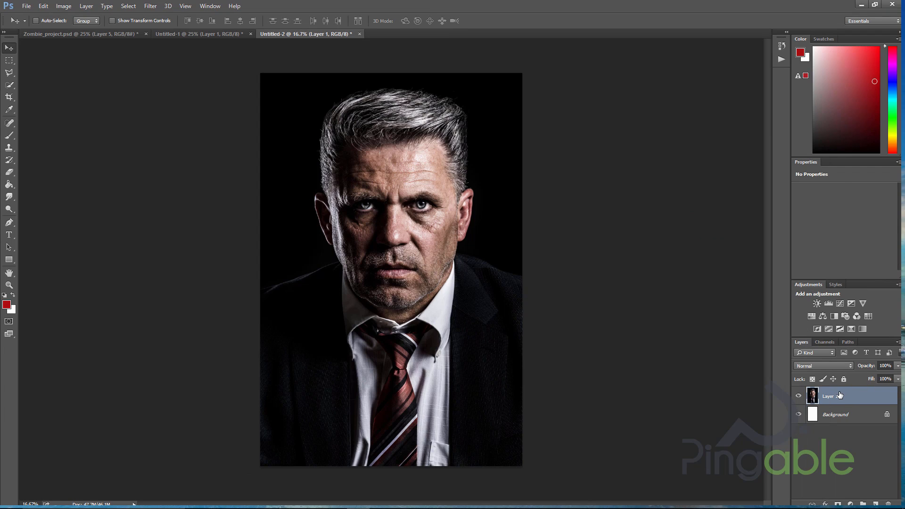
{"action": "key", "text": "ctrl+j"}
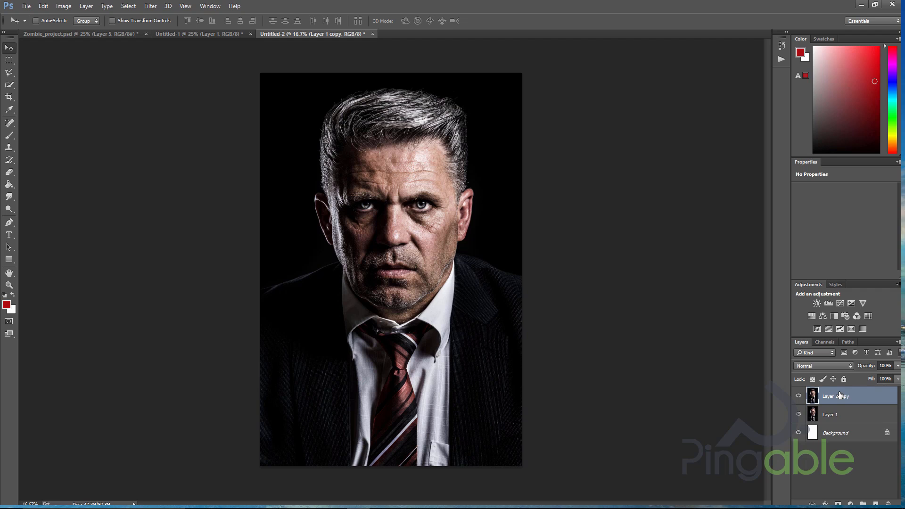
{"action": "right_click", "coordinate": [840, 395]}
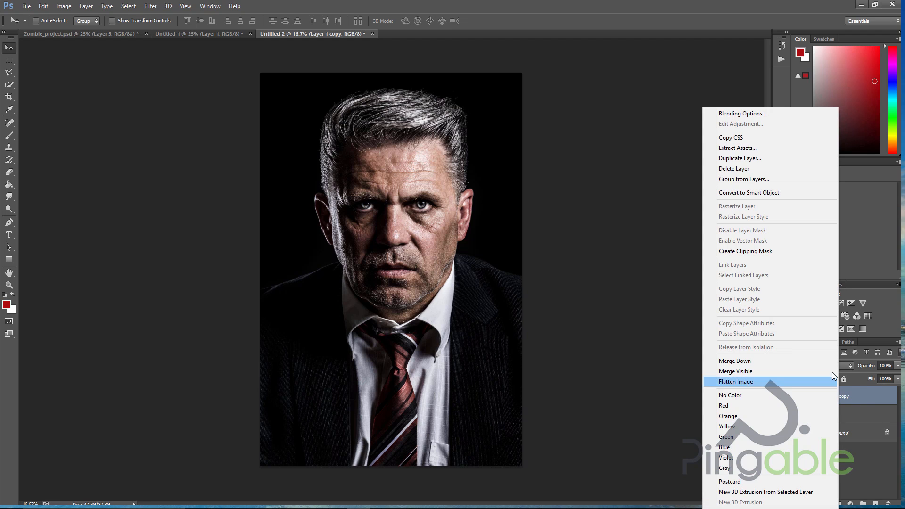
{"action": "left_click", "coordinate": [850, 393]}
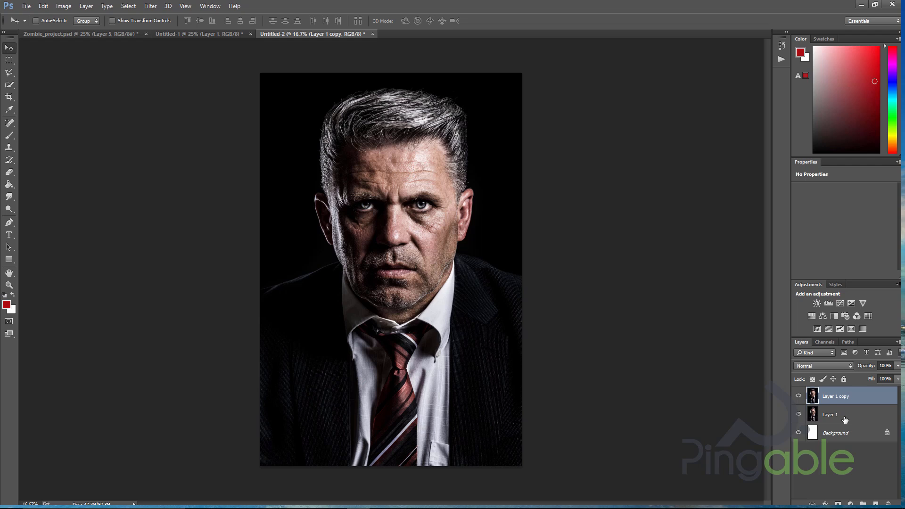
{"action": "left_click", "coordinate": [800, 396]}
Desaturate the original portrait on Layer 1 to make it black and white
{"action": "left_click", "coordinate": [821, 410]}
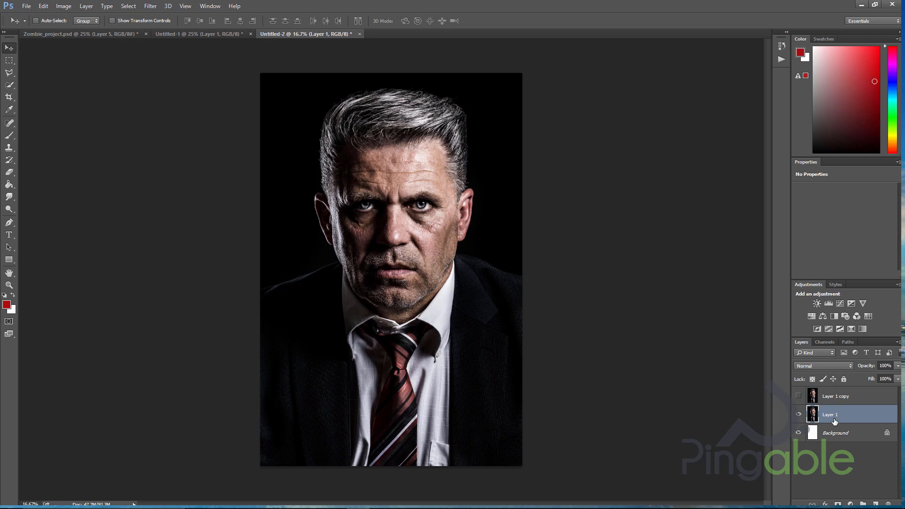
{"action": "left_click", "coordinate": [828, 399]}
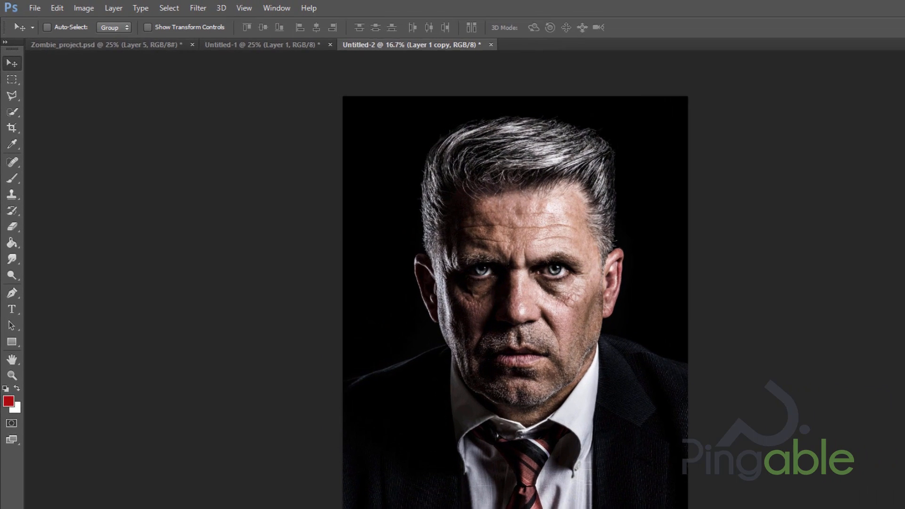
{"action": "left_click", "coordinate": [830, 414]}
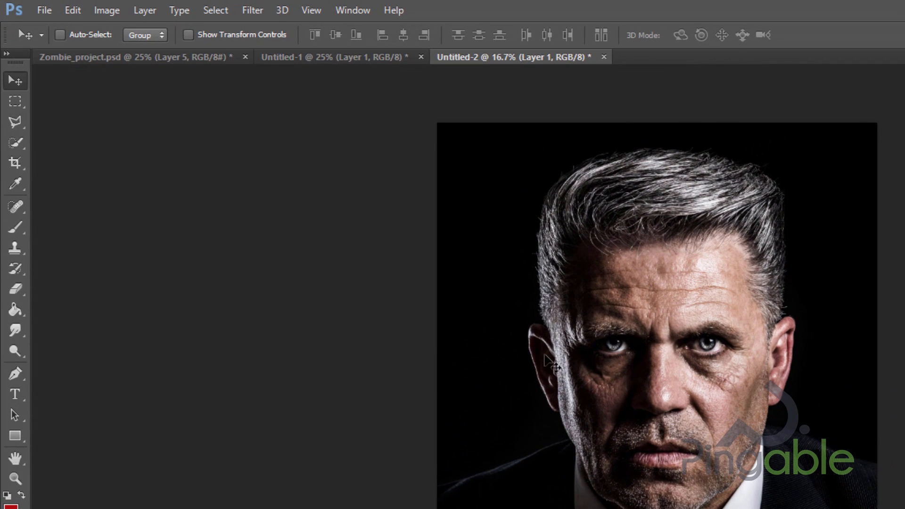
{"action": "left_click", "coordinate": [107, 10]}
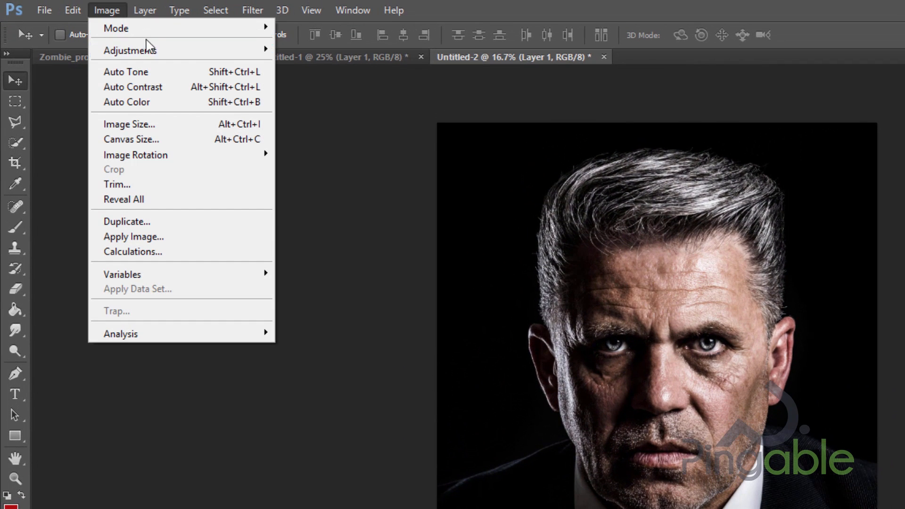
{"action": "left_click", "coordinate": [112, 10]}
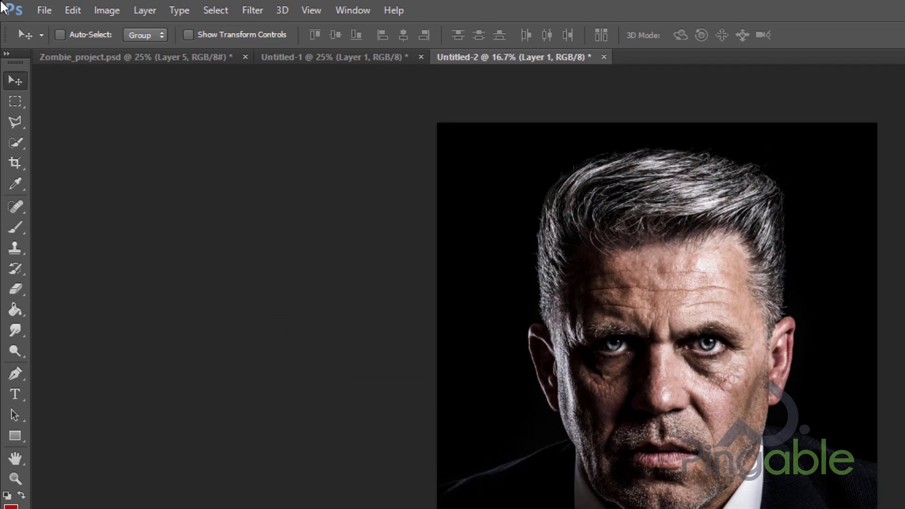
{"action": "left_click", "coordinate": [113, 10]}
{"action": "mouse_move", "coordinate": [183, 54]}
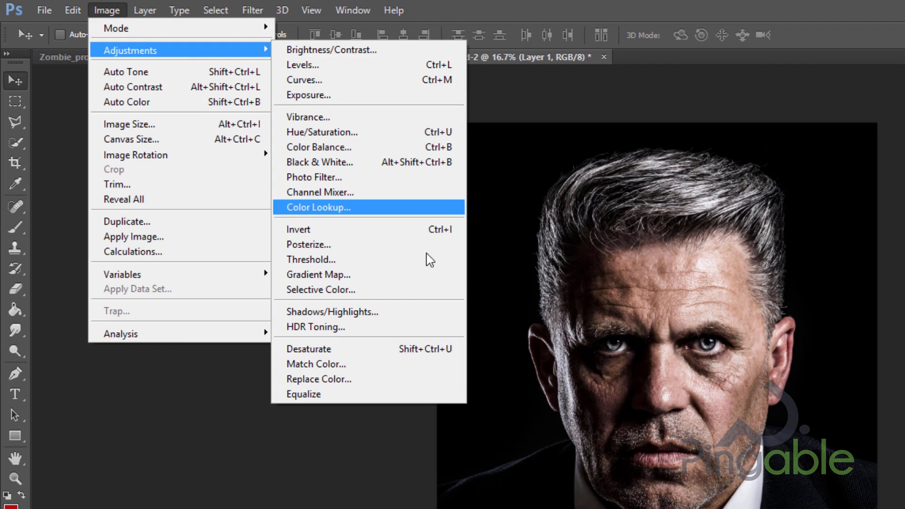
{"action": "left_click", "coordinate": [397, 350]}
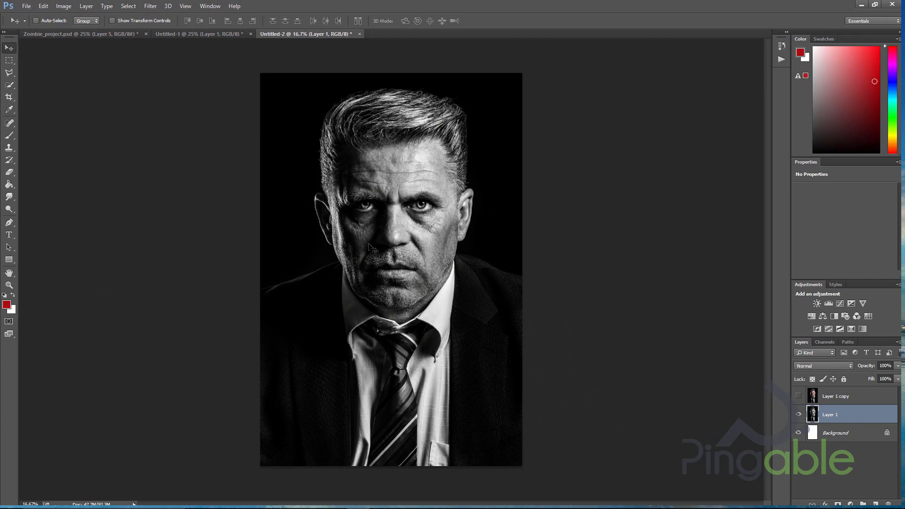
Look at the finished composite in Zombie_project.psd and return to Untitled-2
{"action": "left_click", "coordinate": [94, 36]}
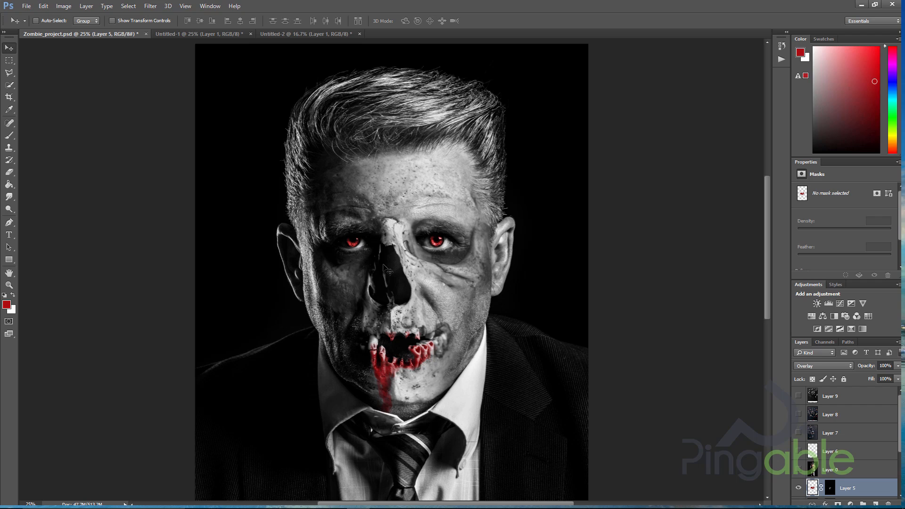
{"action": "left_click", "coordinate": [289, 36]}
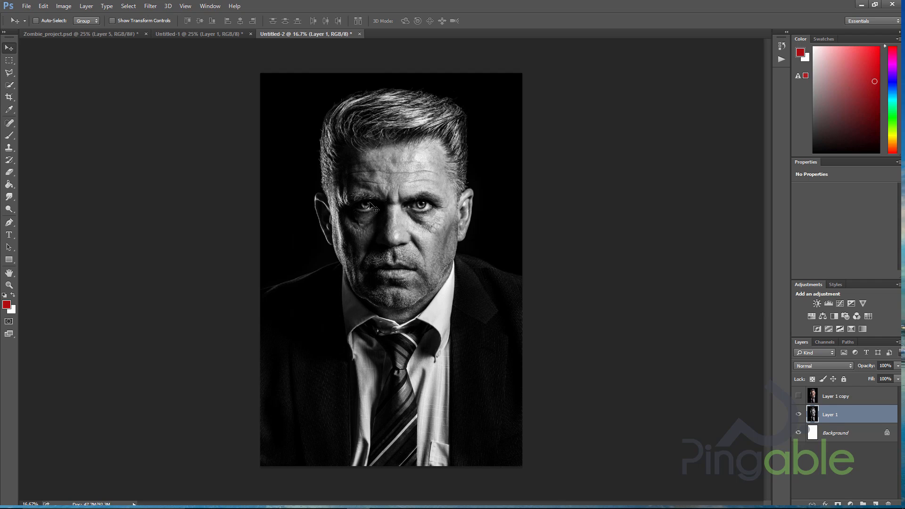
Switch to the Elliptical Marquee tool for selecting around the portrait's eyes
{"action": "key", "text": "ctrl+plus"}
{"action": "key", "text": "ctrl+plus"}
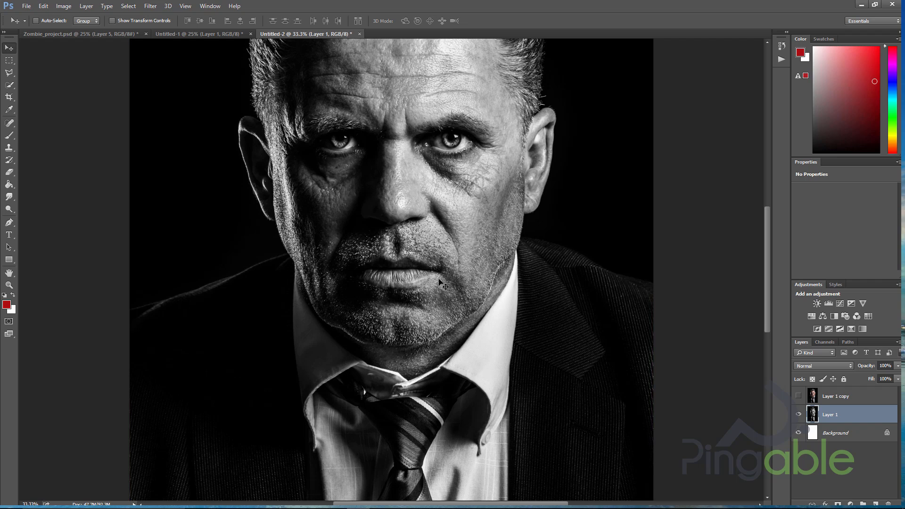
{"action": "scroll", "coordinate": [205, 153], "scroll_direction": "up", "scroll_amount": 5}
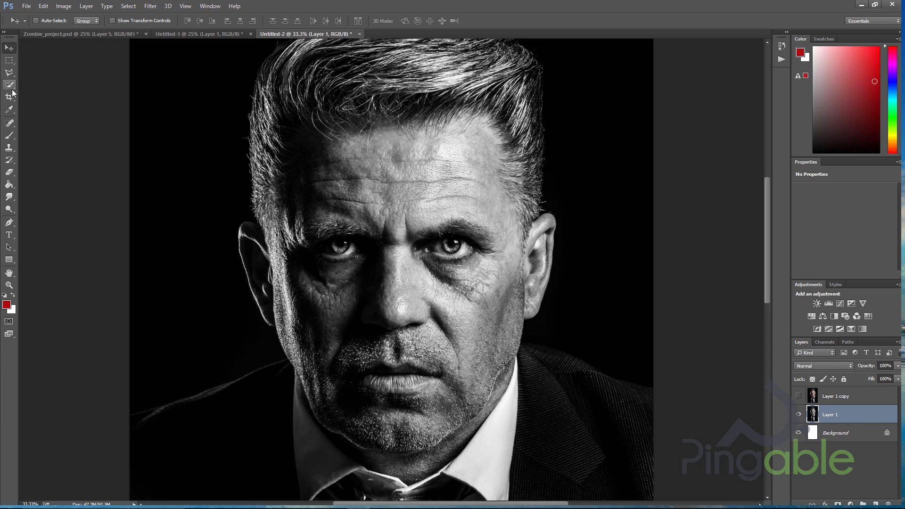
{"action": "left_click", "coordinate": [11, 63]}
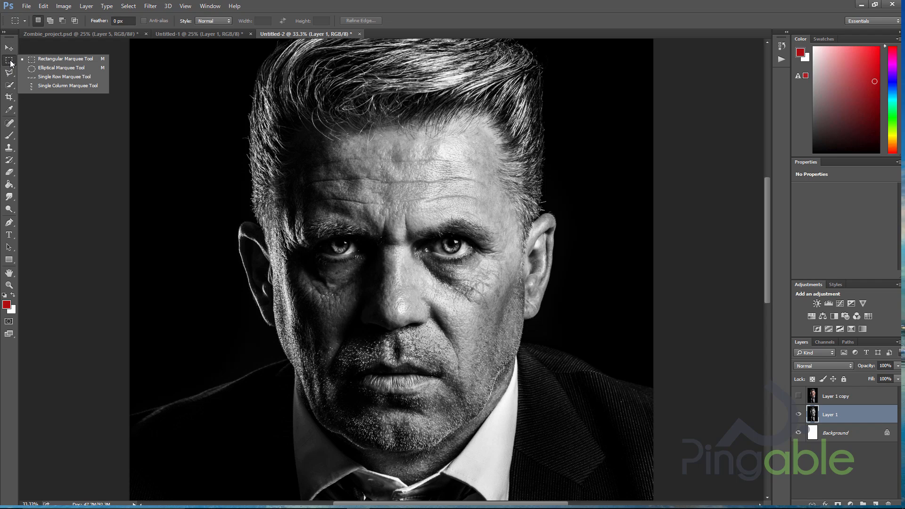
{"action": "left_click", "coordinate": [52, 68]}
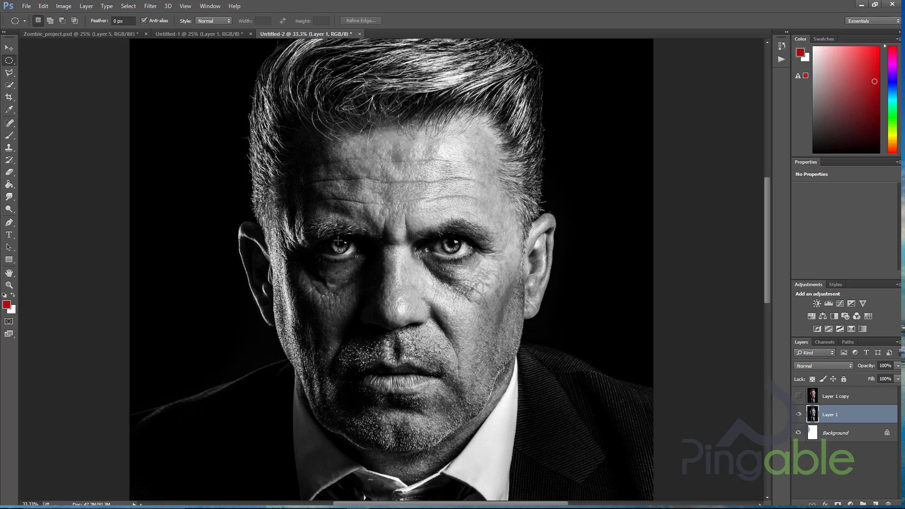
{"action": "key", "text": "ctrl+plus"}
{"action": "key", "text": "ctrl+plus"}
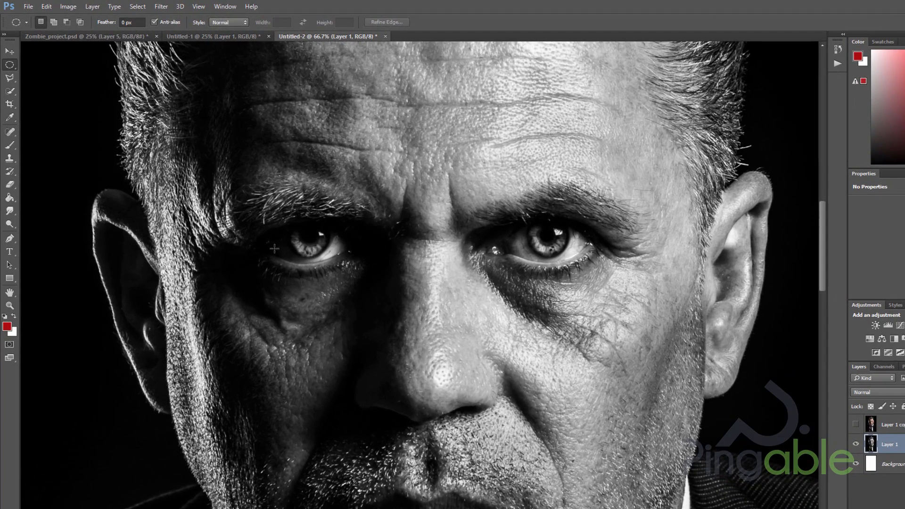
{"action": "left_click_drag", "start_coordinate": [287, 223], "coordinate": [316, 252]}
{"action": "key", "text": "shift"}
{"action": "left_click_drag", "start_coordinate": [533, 226], "coordinate": [555, 234]}
{"action": "left_click", "coordinate": [381, 228]}
Select both irises with combined elliptical selections and add a layer mask to Layer 1 from them
{"action": "left_click_drag", "start_coordinate": [291, 226], "coordinate": [327, 255]}
{"action": "key", "text": "shift"}
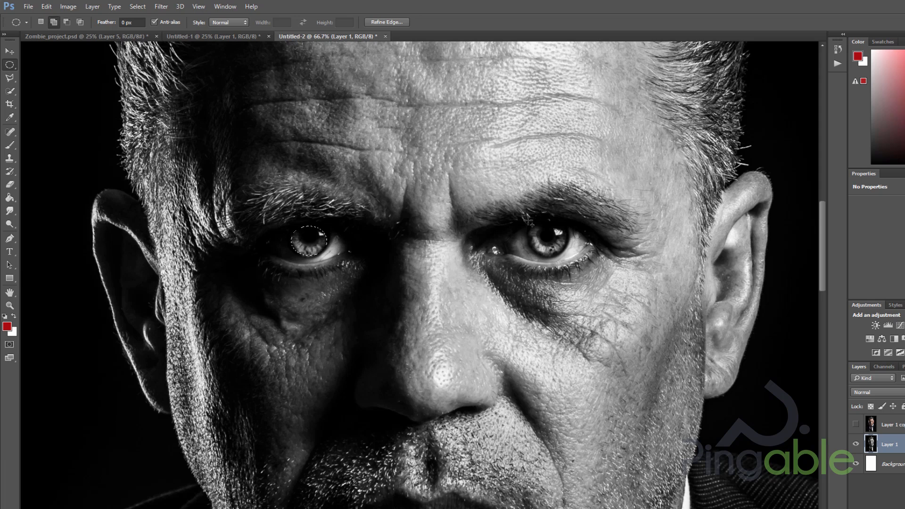
{"action": "left_click_drag", "start_coordinate": [528, 221], "coordinate": [568, 256]}
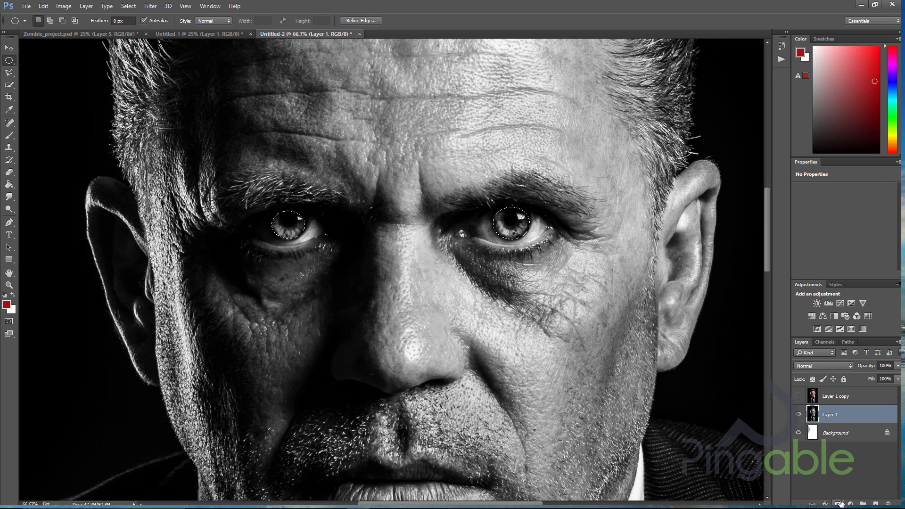
{"action": "left_click", "coordinate": [839, 504]}
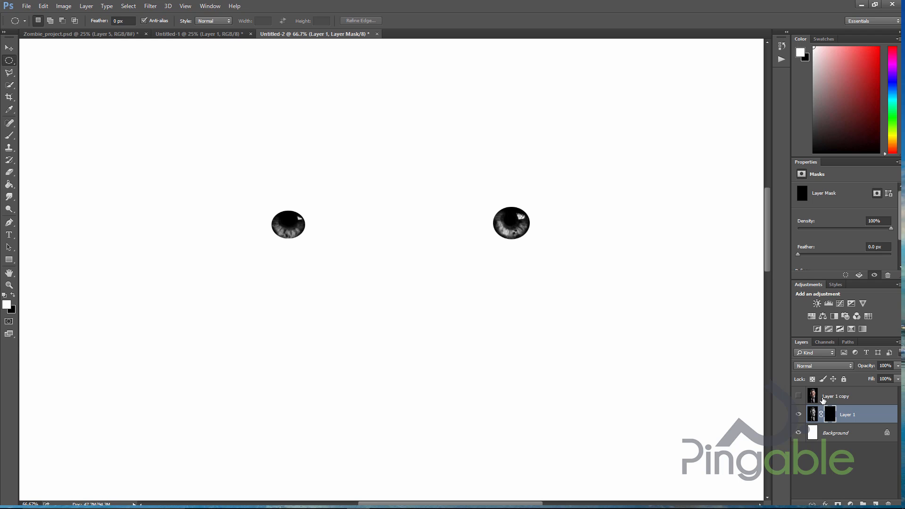
Duplicate the hidden Layer 1 copy, place the duplicate directly beneath the masked Layer 1 and make it visible
{"action": "left_click", "coordinate": [823, 399]}
{"action": "right_click", "coordinate": [824, 398]}
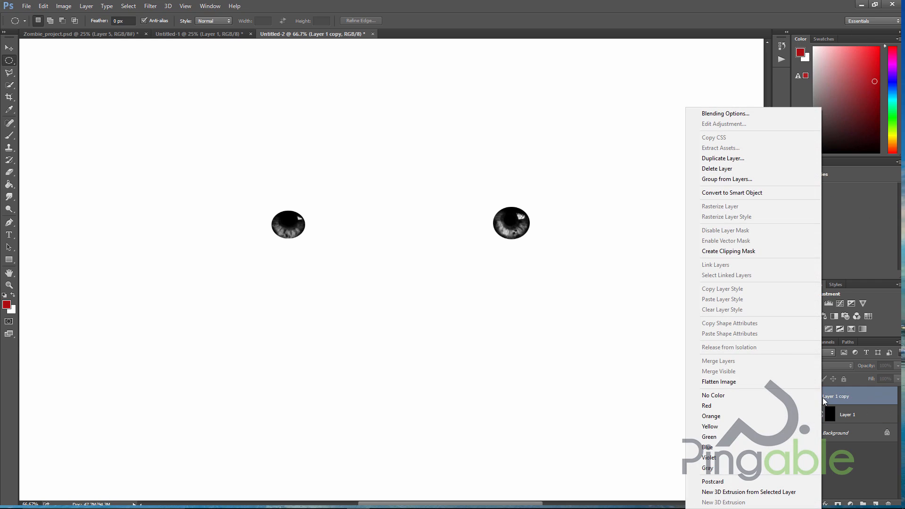
{"action": "left_click", "coordinate": [736, 160]}
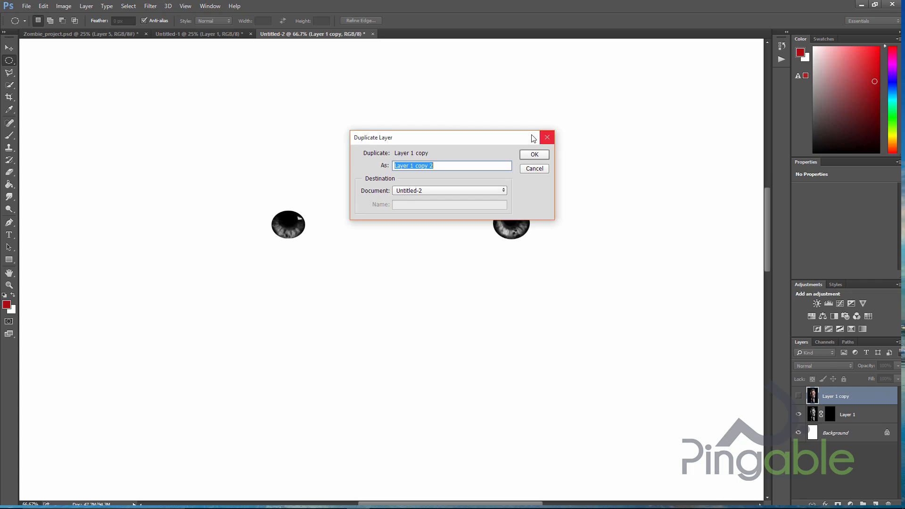
{"action": "left_click", "coordinate": [526, 156]}
{"action": "left_click_drag", "start_coordinate": [830, 397], "coordinate": [826, 439]}
{"action": "left_click", "coordinate": [799, 433]}
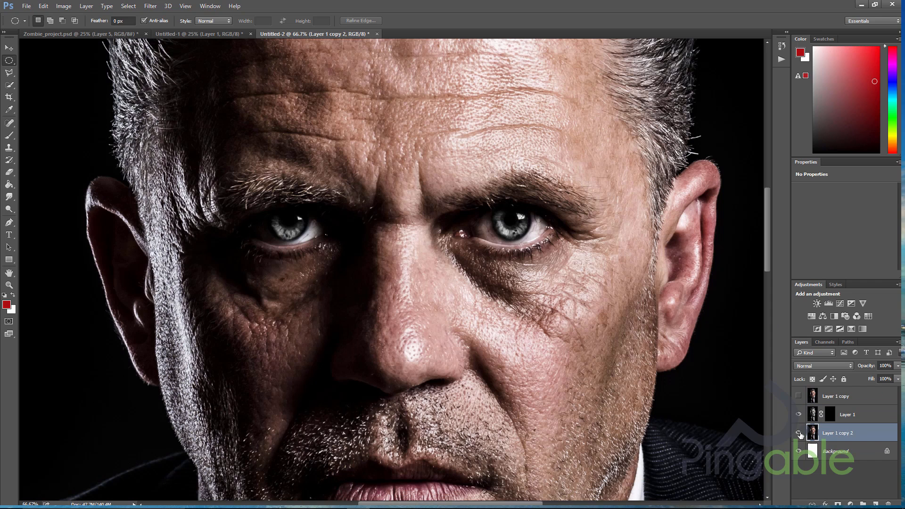
Desaturate the duplicated portrait layer beneath the masked irises
{"action": "left_click", "coordinate": [64, 6]}
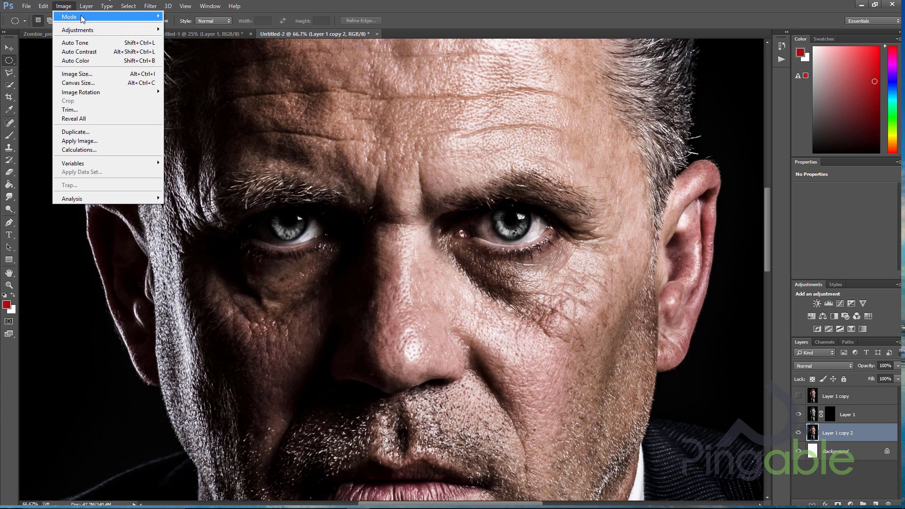
{"action": "mouse_move", "coordinate": [95, 30]}
{"action": "left_click", "coordinate": [189, 208]}
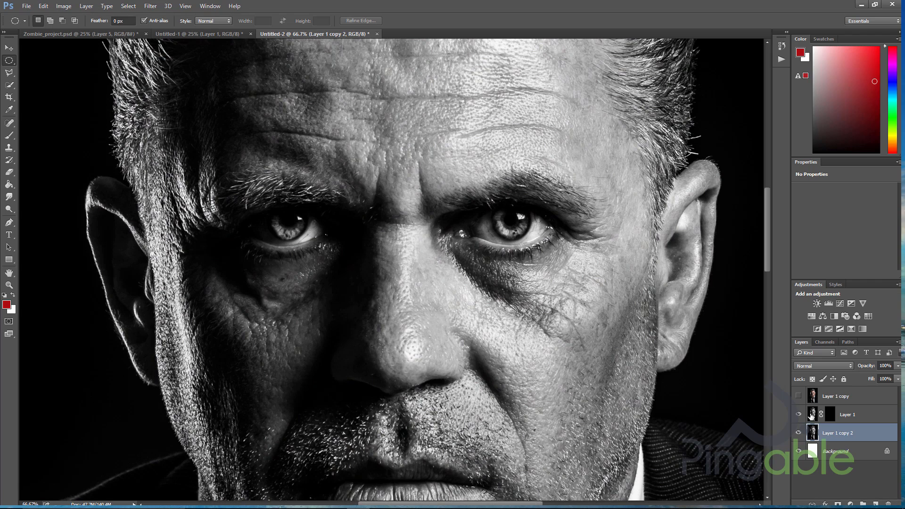
Make Layer 1's image active instead of its mask and compare with the red eyes in Zombie_project.psd before returning to Untitled-2
{"action": "left_click", "coordinate": [813, 416]}
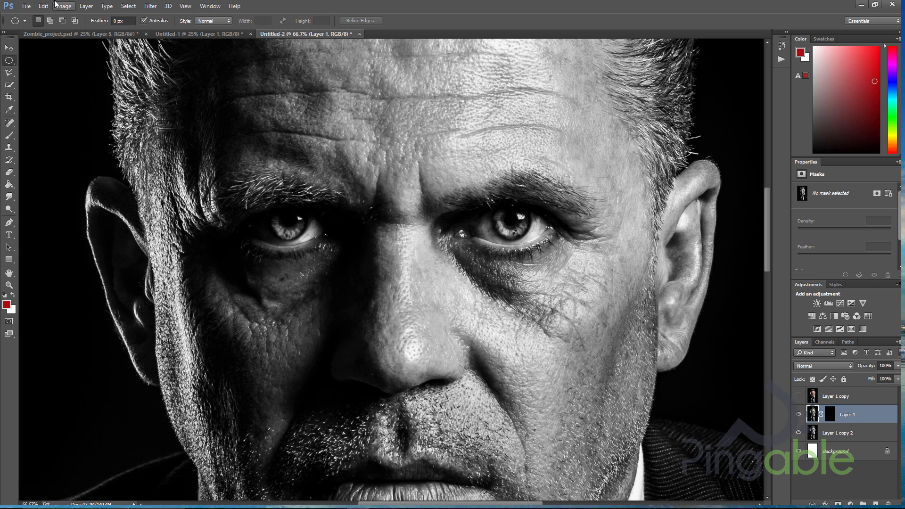
{"action": "left_click", "coordinate": [833, 416]}
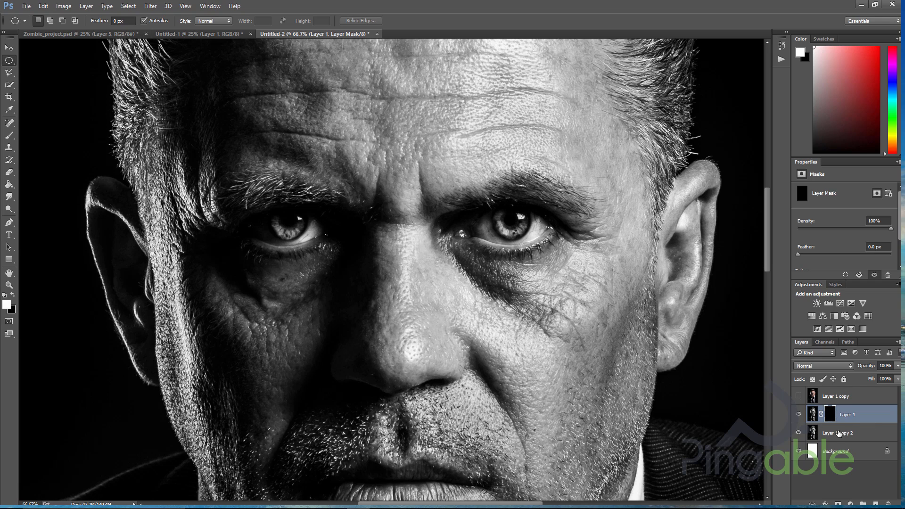
{"action": "left_click", "coordinate": [815, 413]}
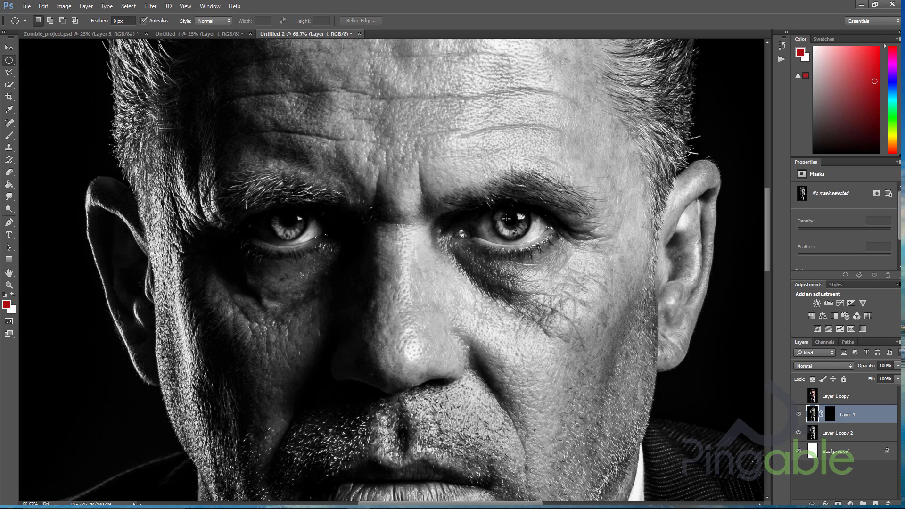
{"action": "left_click", "coordinate": [80, 33]}
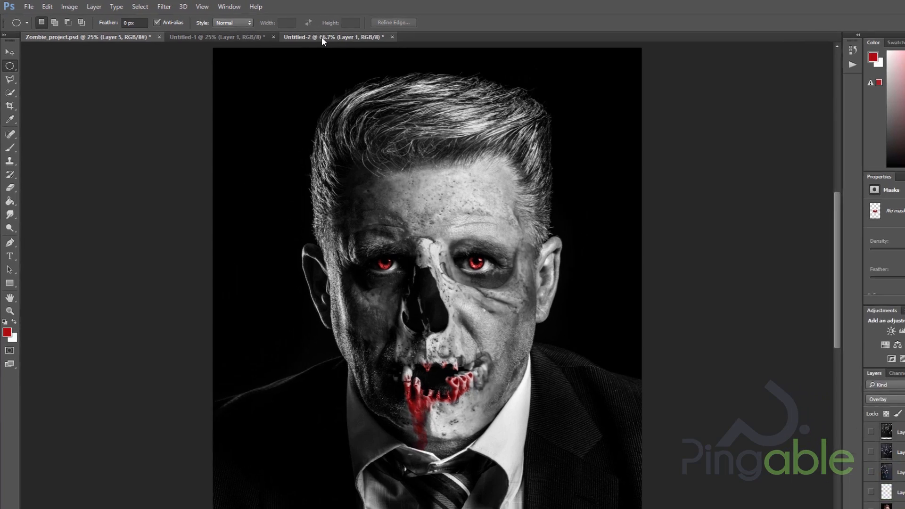
{"action": "left_click", "coordinate": [307, 34]}
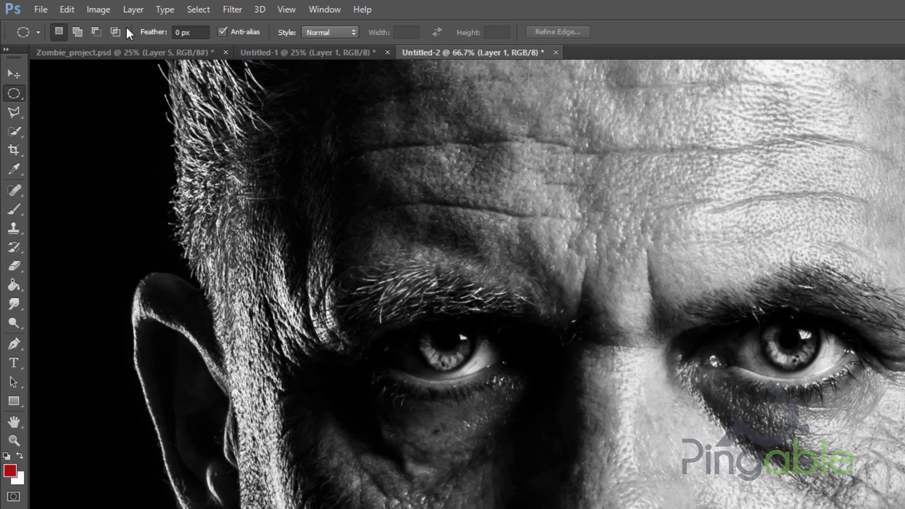
Colorize the irises on Layer 1 red with Hue/Saturation, using hue 358 and saturation 71
{"action": "left_click", "coordinate": [108, 10]}
{"action": "mouse_move", "coordinate": [125, 46]}
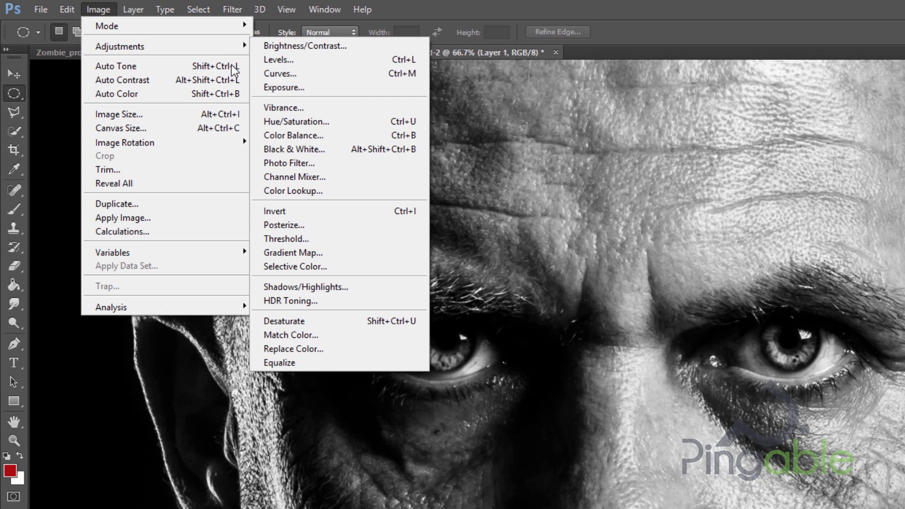
{"action": "left_click", "coordinate": [328, 122]}
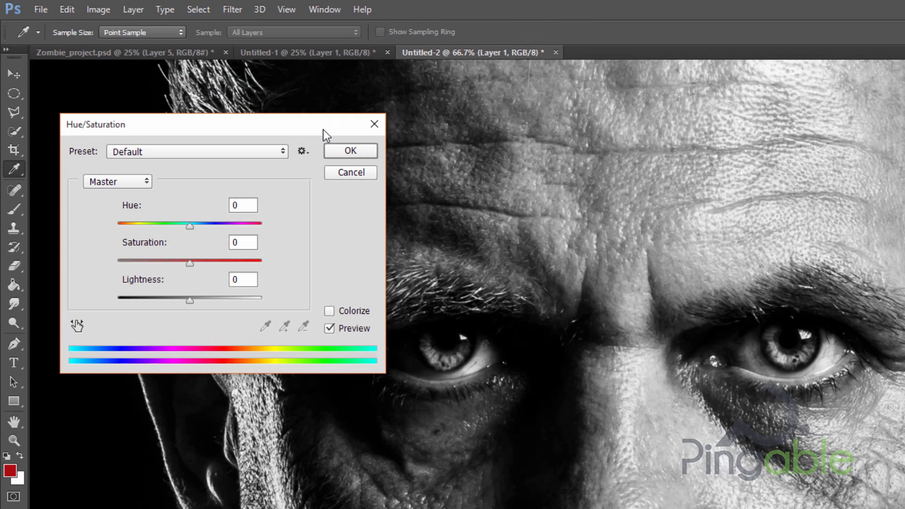
{"action": "left_click", "coordinate": [332, 314]}
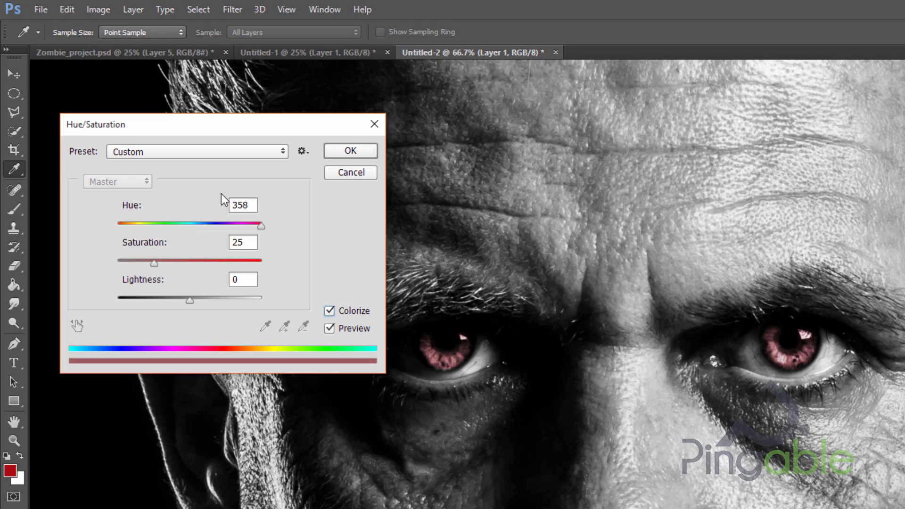
{"action": "left_click_drag", "start_coordinate": [202, 129], "coordinate": [731, 84]}
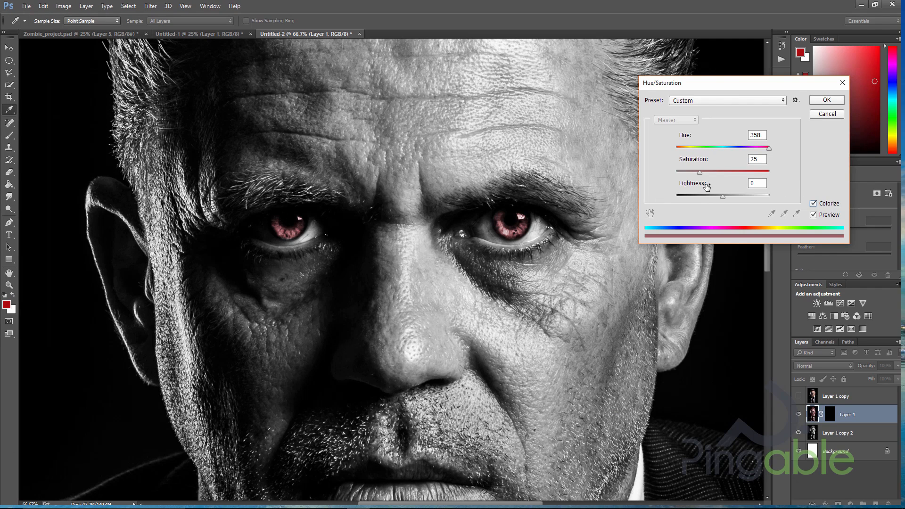
{"action": "left_click_drag", "start_coordinate": [702, 175], "coordinate": [705, 174]}
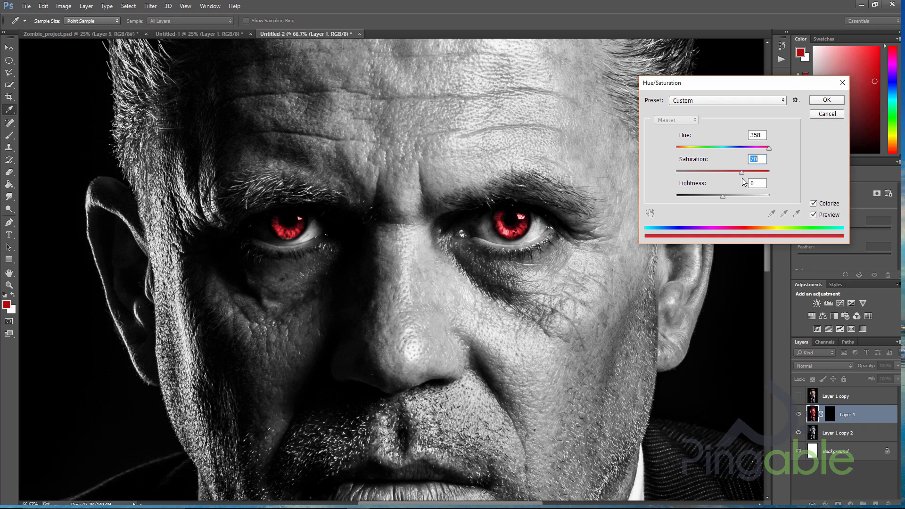
{"action": "left_click", "coordinate": [828, 99]}
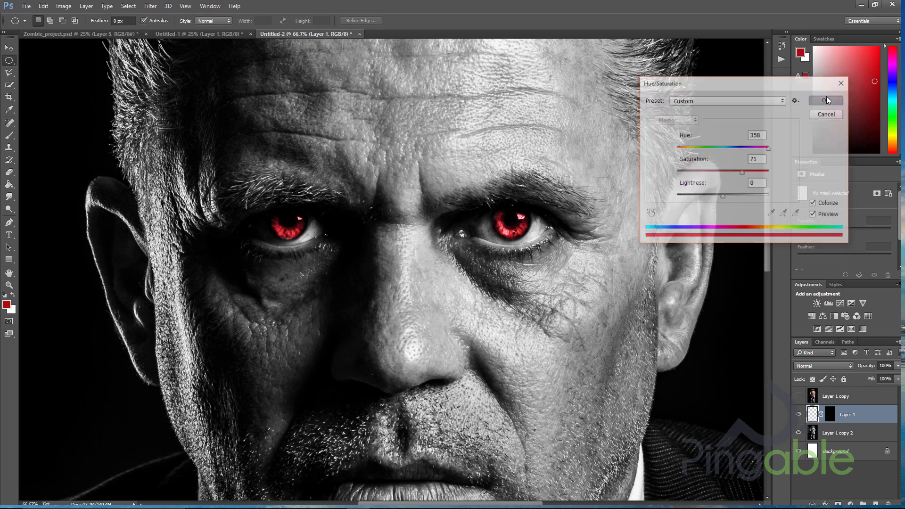
Set up the Brush tool with white as the foreground color and a hard round tip of about 70 px
{"action": "key", "text": "ctrl+plus"}
{"action": "key", "text": "ctrl+plus"}
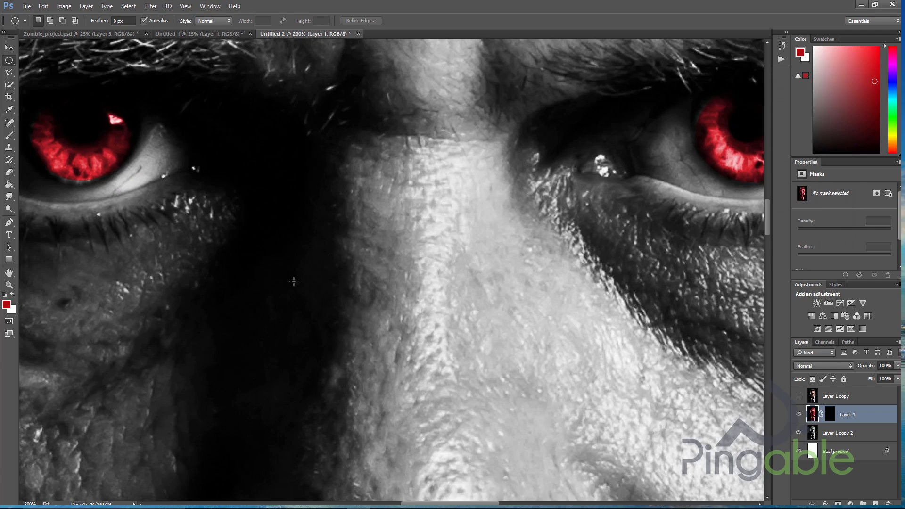
{"action": "left_click_drag", "start_coordinate": [155, 236], "coordinate": [427, 282]}
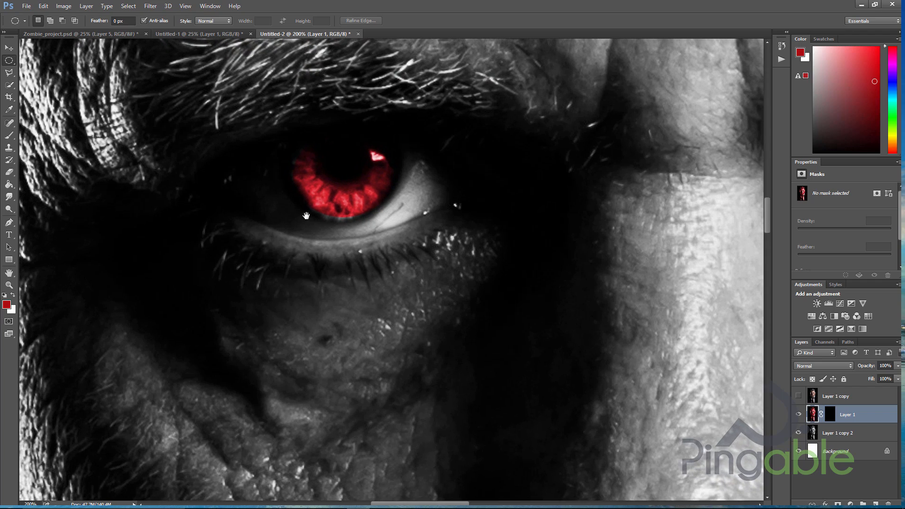
{"action": "left_click", "coordinate": [14, 295]}
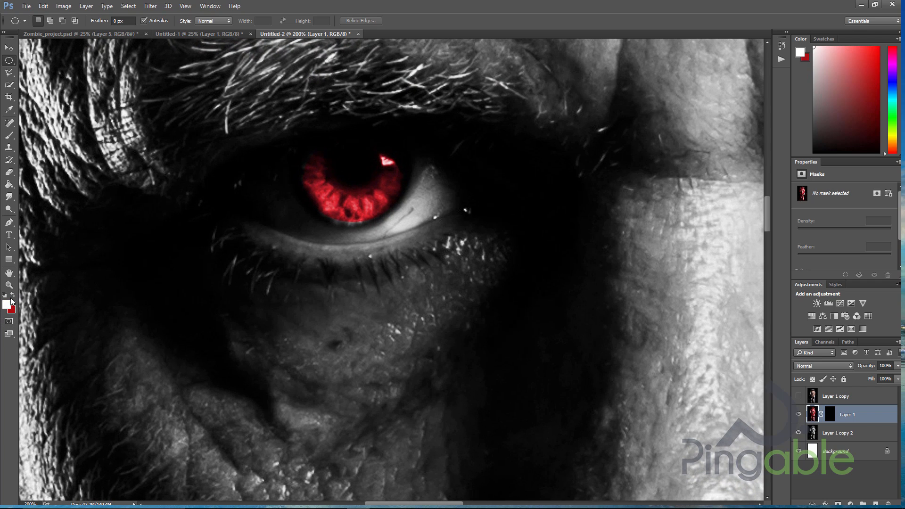
{"action": "left_click", "coordinate": [9, 135]}
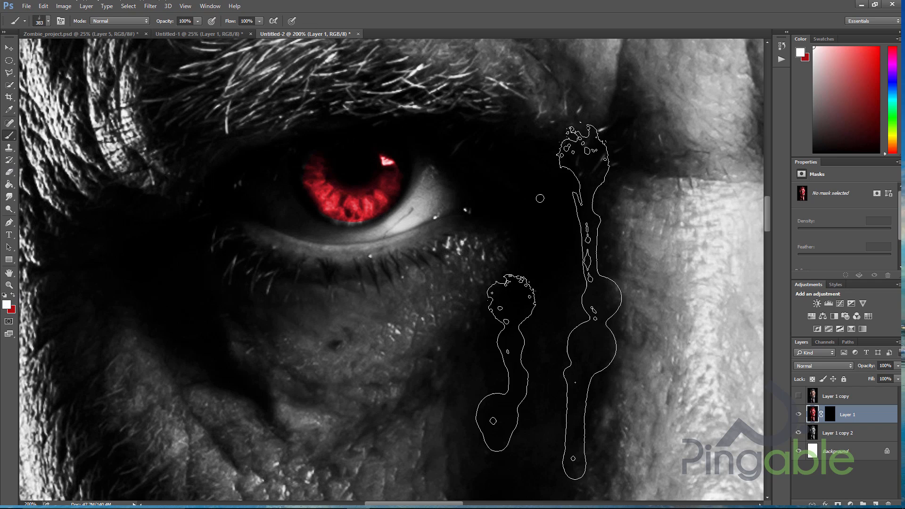
{"action": "left_click", "coordinate": [48, 21]}
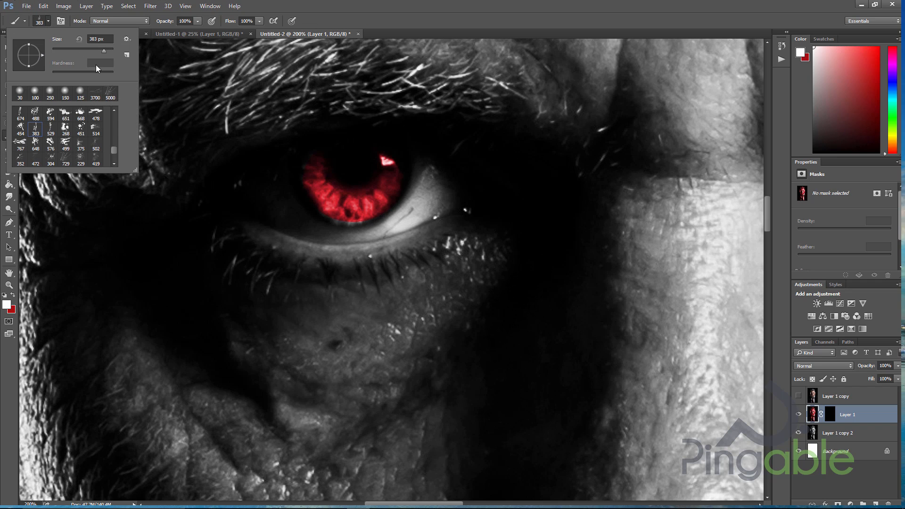
{"action": "left_click_drag", "start_coordinate": [113, 149], "coordinate": [105, 99]}
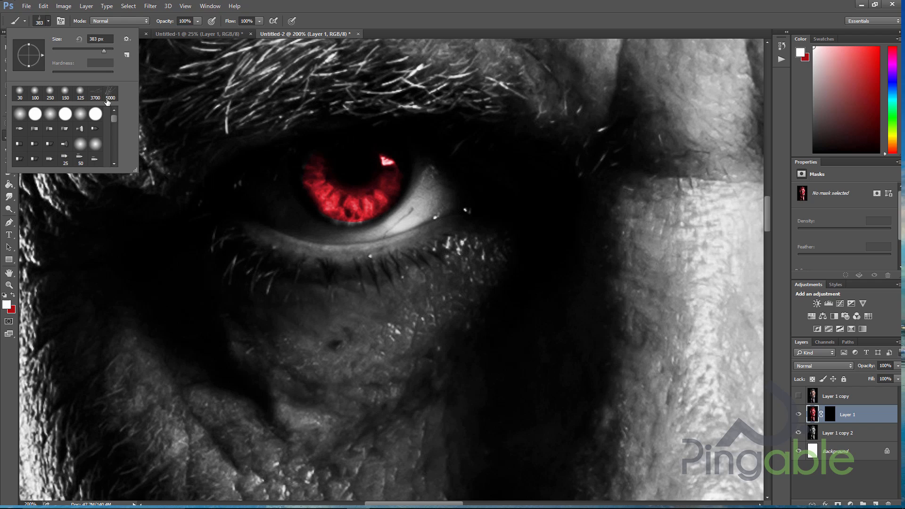
{"action": "left_click", "coordinate": [37, 115]}
{"action": "left_click", "coordinate": [369, 2]}
{"action": "key", "text": "bracketleft"}
{"action": "key", "text": "bracketleft"}
{"action": "key", "text": "bracketleft"}
{"action": "key", "text": "bracketleft"}
{"action": "key", "text": "bracketleft"}
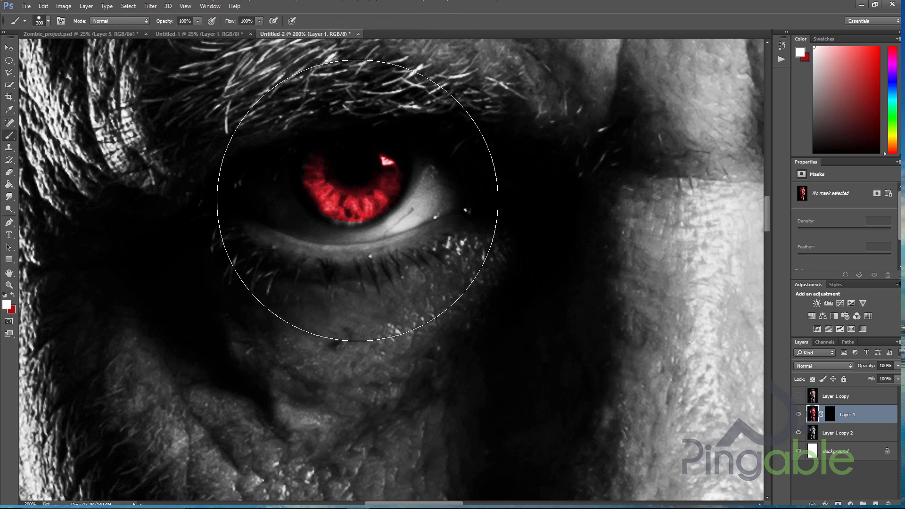
{"action": "key", "text": "bracketleft"}
{"action": "key", "text": "bracketleft"}
{"action": "key", "text": "bracketleft"}
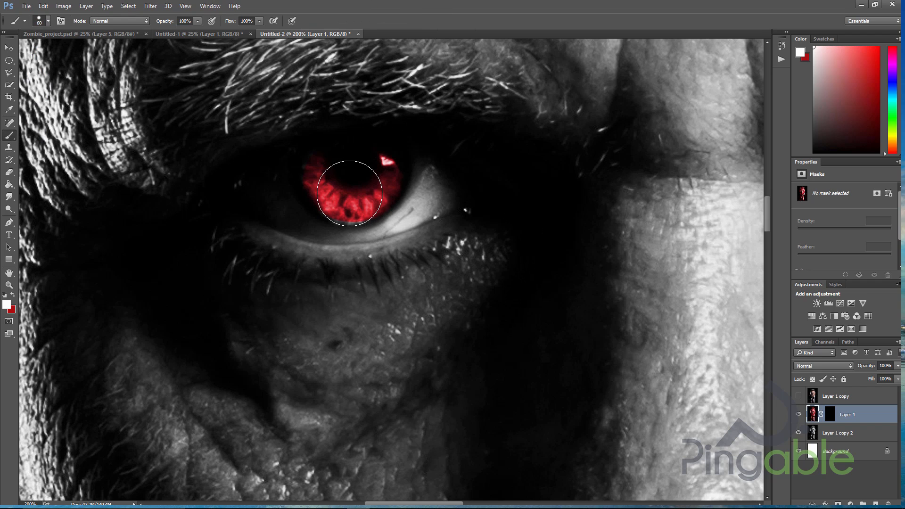
Undo a white dab painted over the iris and make Layer 1's layer mask active instead of its image
{"action": "left_click", "coordinate": [350, 195]}
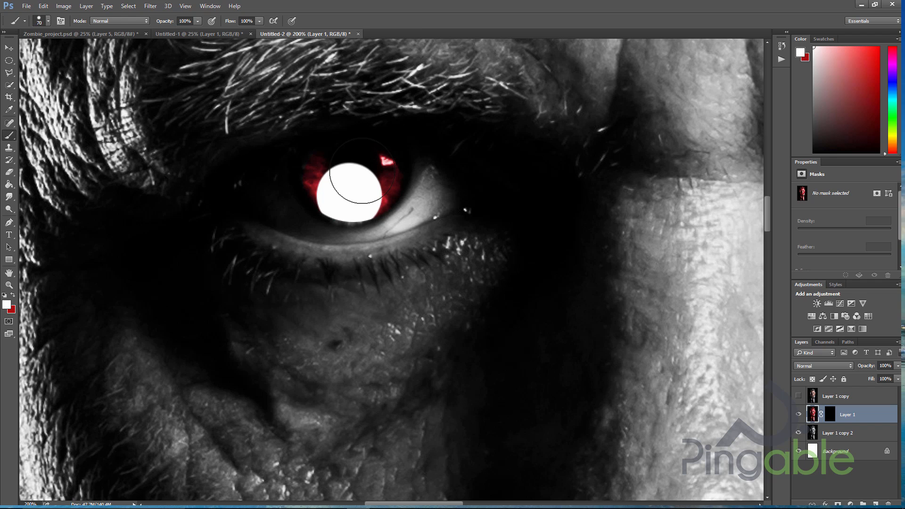
{"action": "key", "text": "ctrl+z"}
{"action": "left_click", "coordinate": [831, 414]}
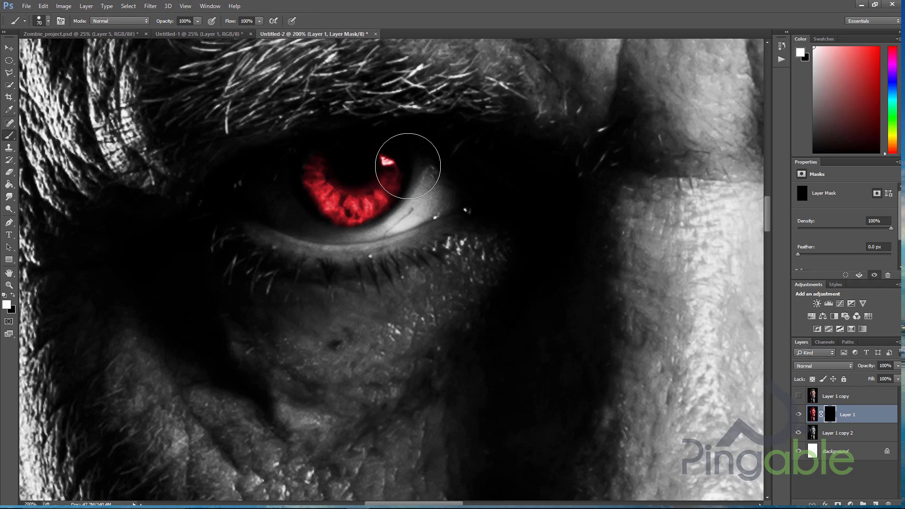
Select the whole skull picture in Untitled-1 with a rectangular marquee and move it into Untitled-2 over the man's face
{"action": "scroll", "coordinate": [408, 166], "scroll_direction": "down", "scroll_amount": 5}
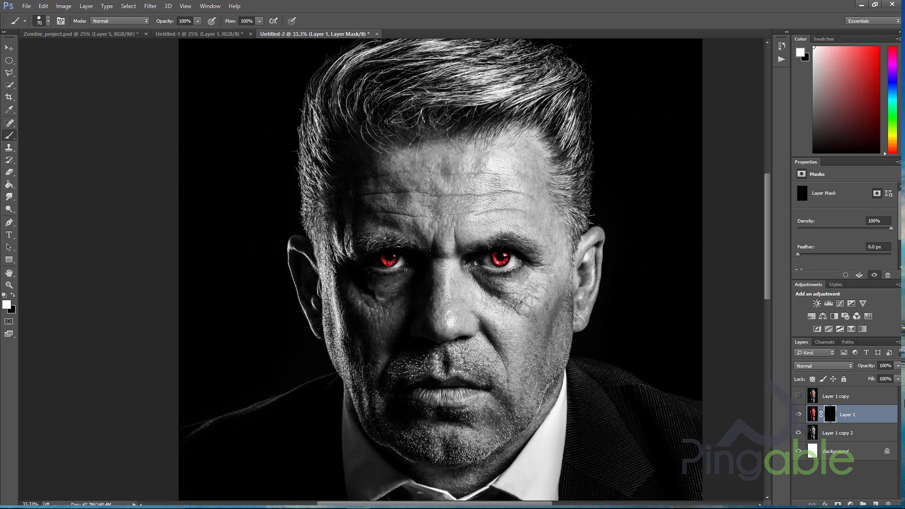
{"action": "left_click", "coordinate": [192, 35]}
{"action": "left_click_drag", "start_coordinate": [9, 61], "coordinate": [43, 59]}
{"action": "left_click_drag", "start_coordinate": [250, 70], "coordinate": [533, 470]}
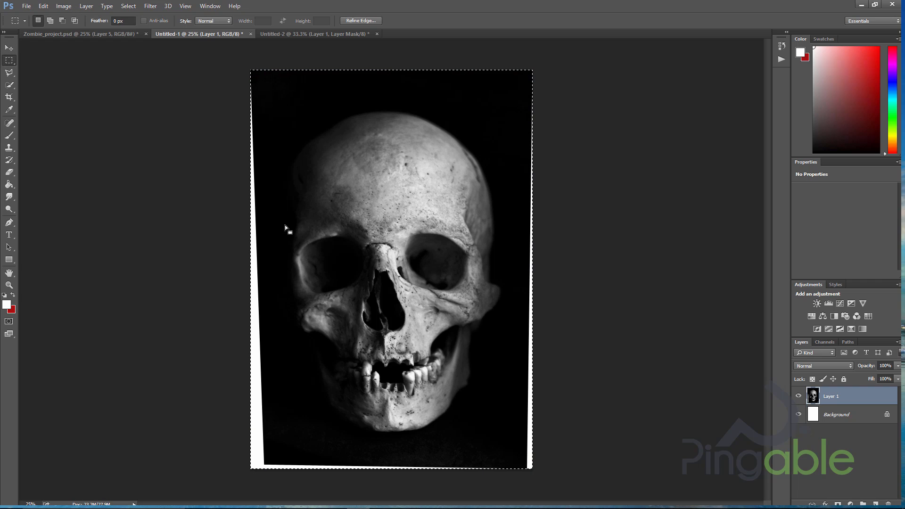
{"action": "left_click", "coordinate": [9, 48]}
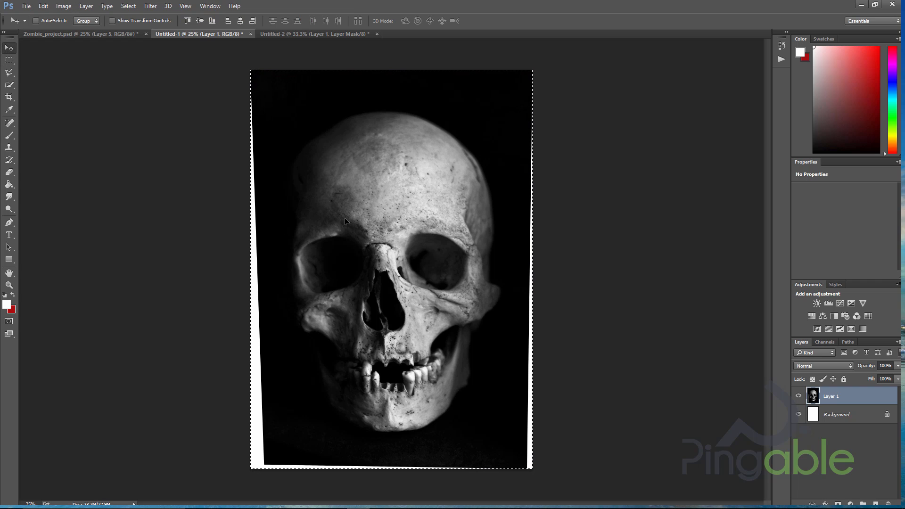
{"action": "left_click_drag", "start_coordinate": [344, 217], "coordinate": [492, 242]}
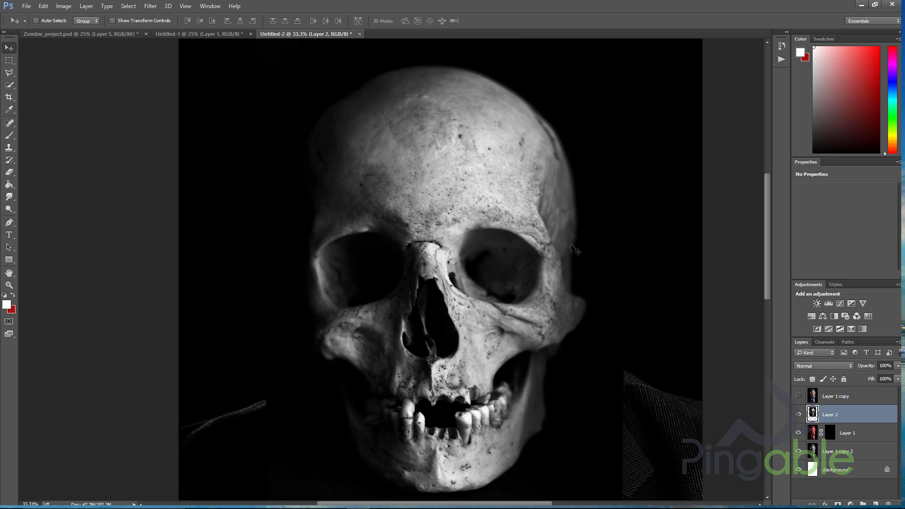
Lower Layer 2's opacity to 70% and move the skull up so its eye sockets surround the red eyes
{"action": "left_click", "coordinate": [898, 366]}
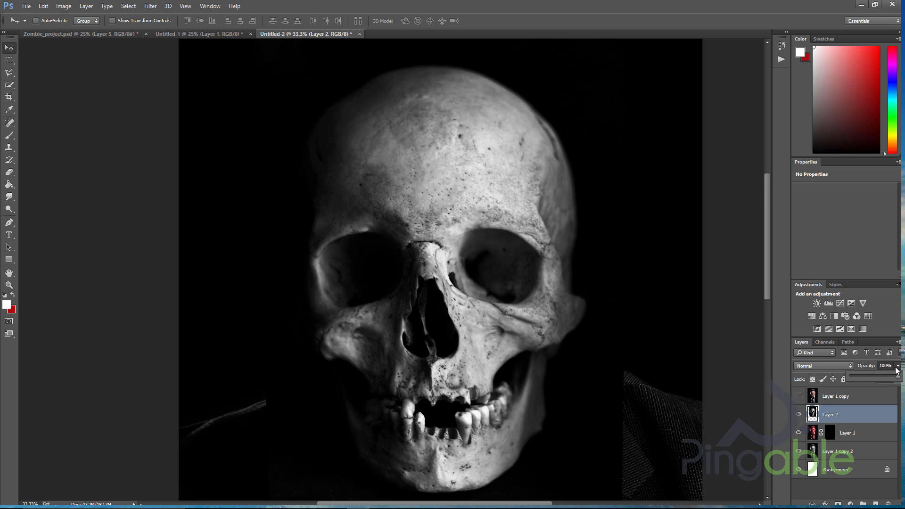
{"action": "mouse_move", "coordinate": [897, 377]}
{"action": "left_mouse_down"}
{"action": "mouse_move", "coordinate": [873, 381]}
{"action": "mouse_move", "coordinate": [884, 379]}
{"action": "left_mouse_up"}
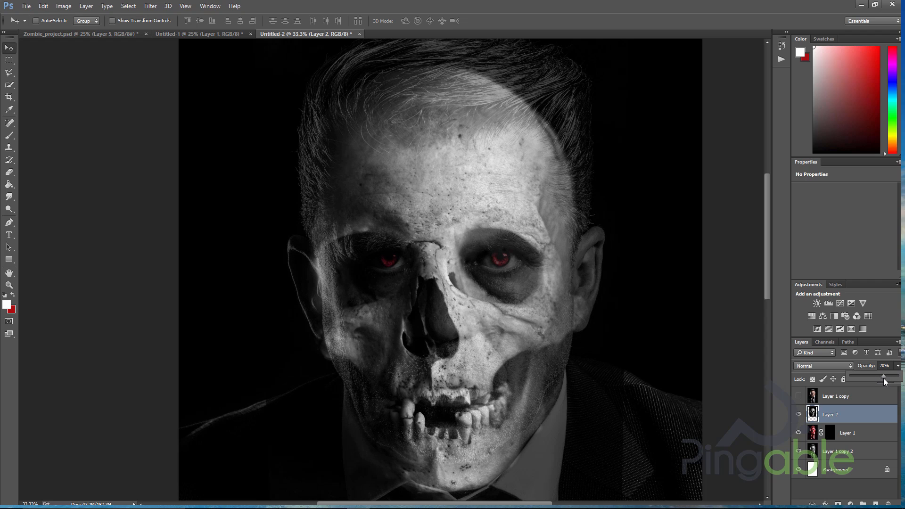
{"action": "left_click", "coordinate": [16, 49]}
{"action": "left_click_drag", "start_coordinate": [452, 278], "coordinate": [459, 252]}
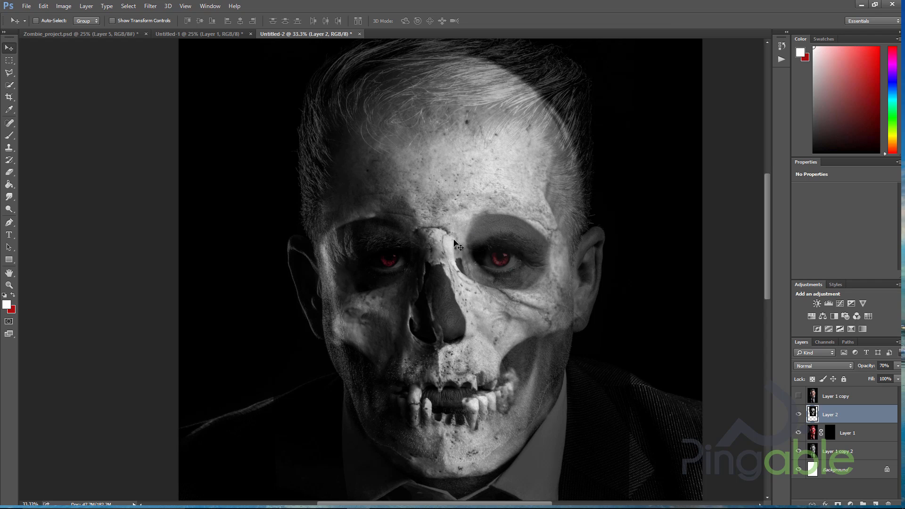
{"action": "key", "text": "ctrl+t"}
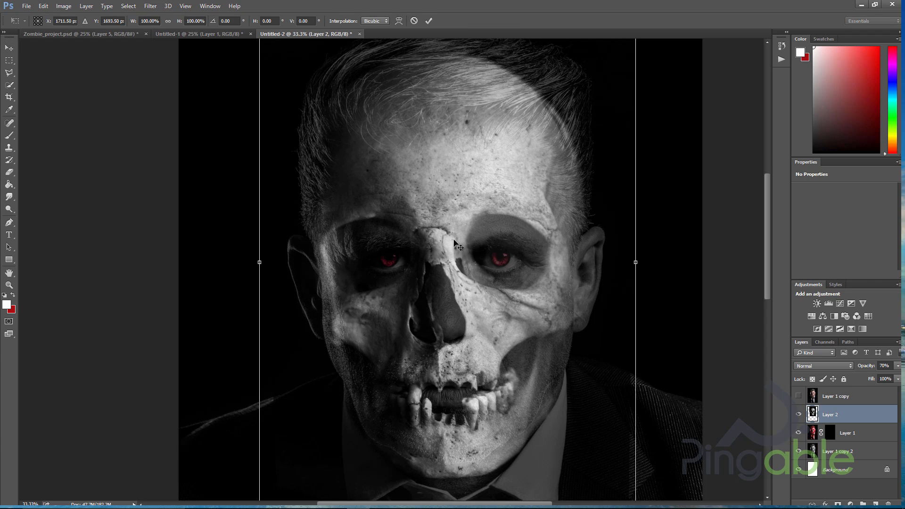
{"action": "key", "text": "ctrl+minus"}
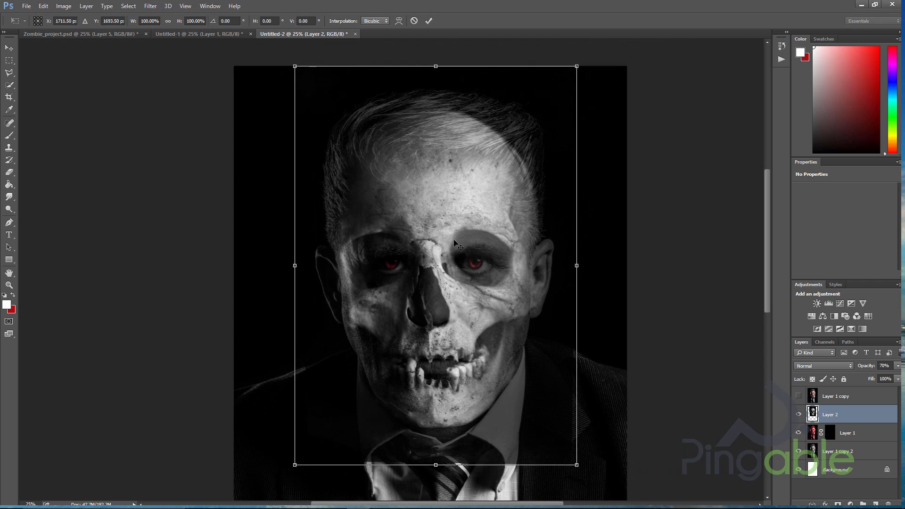
{"action": "key", "text": "ctrl+minus"}
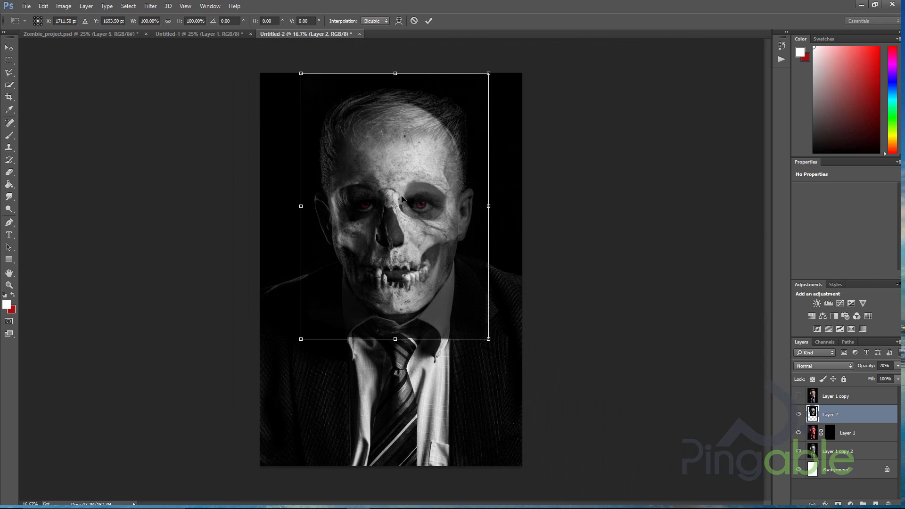
Compare the original skull in Untitled-1 and the finished face in Zombie_project.psd, ending back in Untitled-2
{"action": "left_click", "coordinate": [194, 35]}
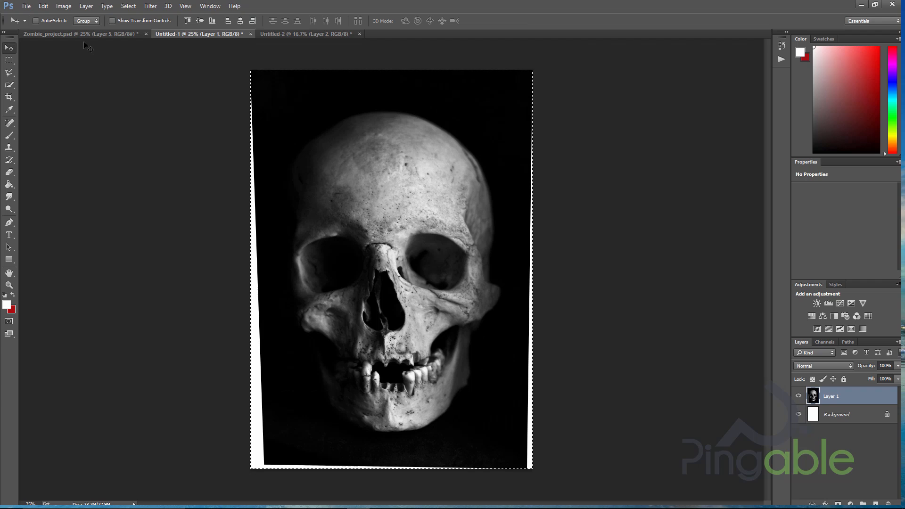
{"action": "left_click", "coordinate": [60, 31]}
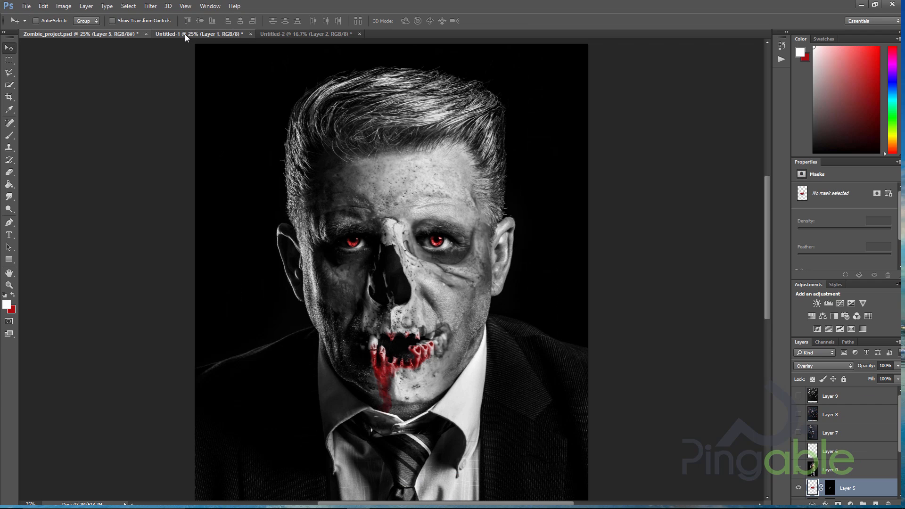
{"action": "left_click", "coordinate": [184, 34]}
{"action": "left_click", "coordinate": [308, 34]}
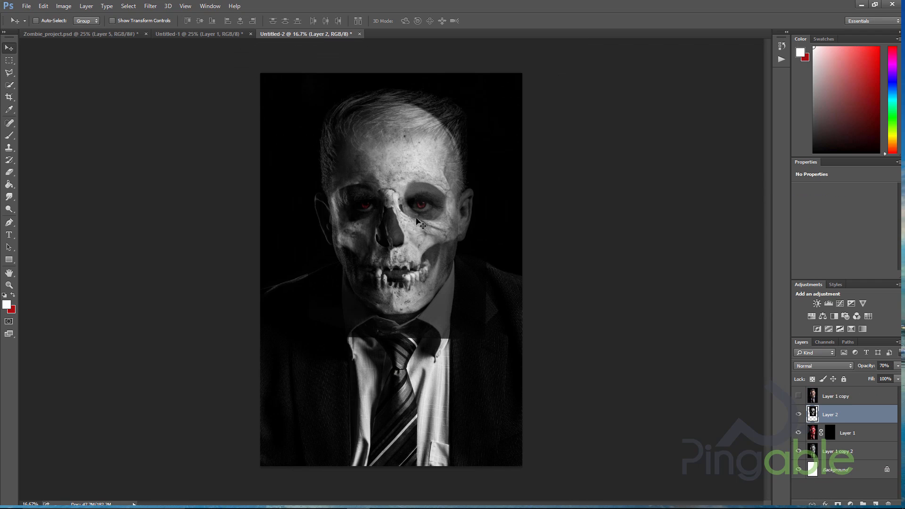
Fine-tune Layer 2's position over the man's nose, mouth and eyes, hiding and showing the skull to check the facial alignment
{"action": "key", "text": "ctrl+plus"}
{"action": "key", "text": "ctrl+plus"}
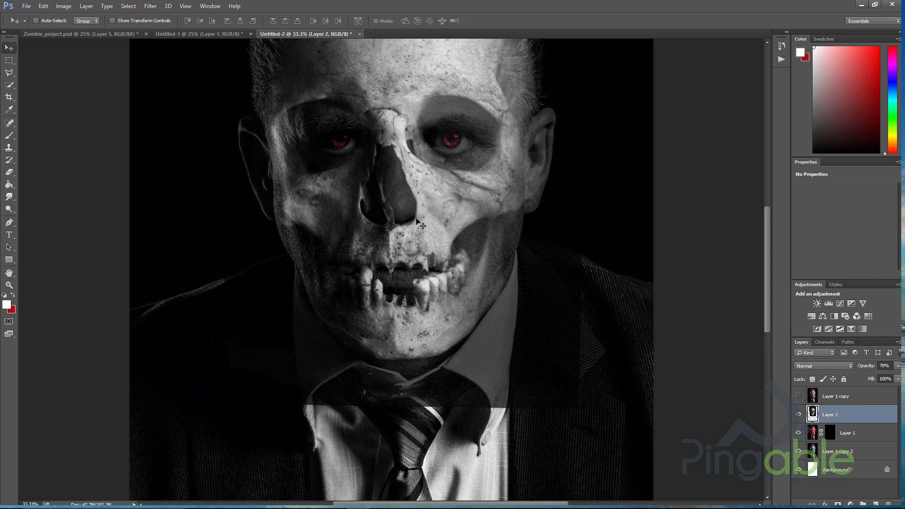
{"action": "scroll", "coordinate": [434, 311], "scroll_direction": "up", "scroll_amount": 5}
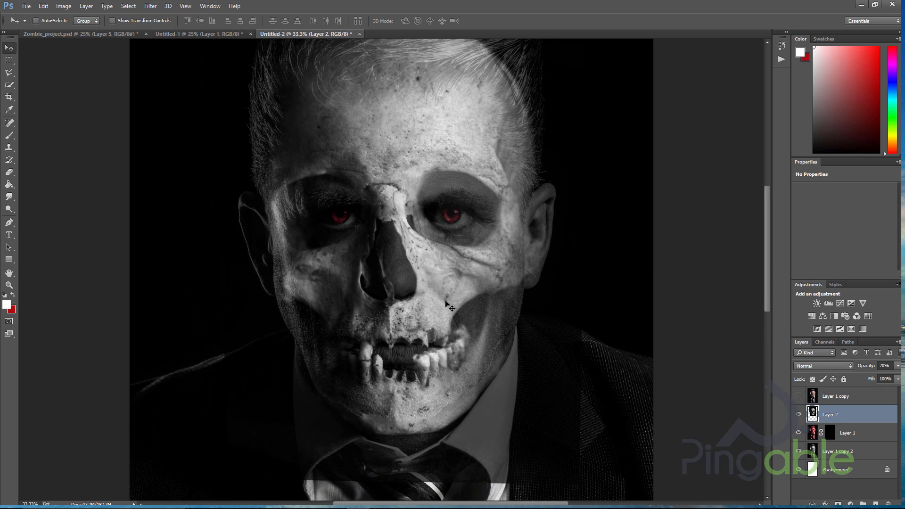
{"action": "mouse_move", "coordinate": [382, 366]}
{"action": "left_mouse_down"}
{"action": "mouse_move", "coordinate": [363, 373]}
{"action": "mouse_move", "coordinate": [382, 357]}
{"action": "mouse_move", "coordinate": [378, 341]}
{"action": "mouse_move", "coordinate": [382, 392]}
{"action": "mouse_move", "coordinate": [388, 336]}
{"action": "mouse_move", "coordinate": [383, 368]}
{"action": "mouse_move", "coordinate": [390, 362]}
{"action": "left_mouse_up"}
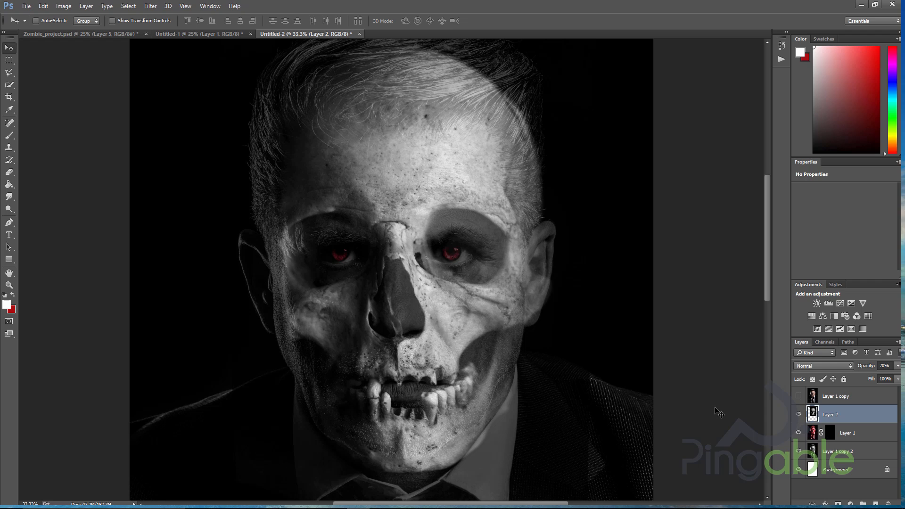
{"action": "left_click", "coordinate": [799, 414]}
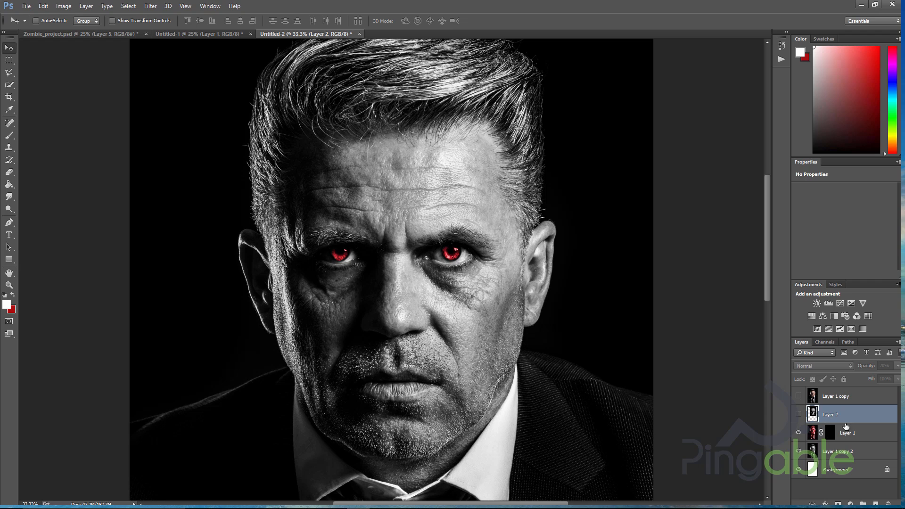
{"action": "left_click", "coordinate": [799, 414]}
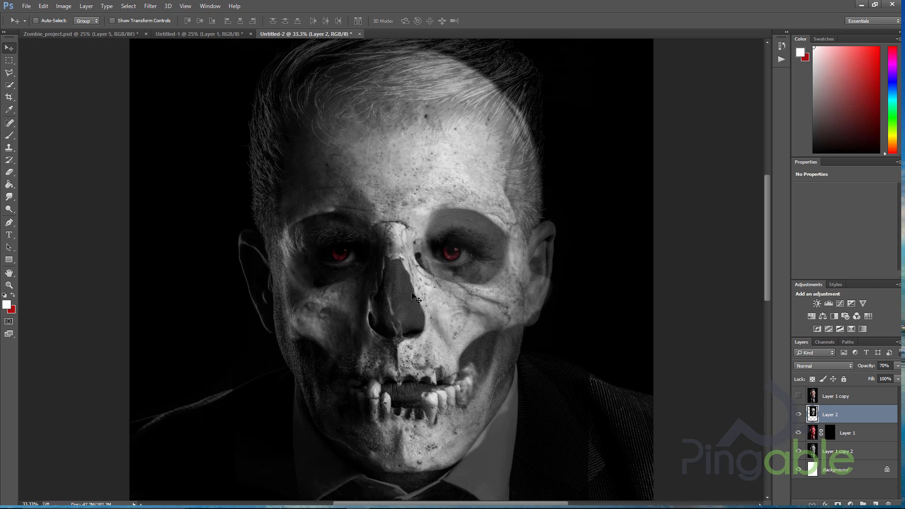
{"action": "left_click_drag", "start_coordinate": [412, 300], "coordinate": [397, 289]}
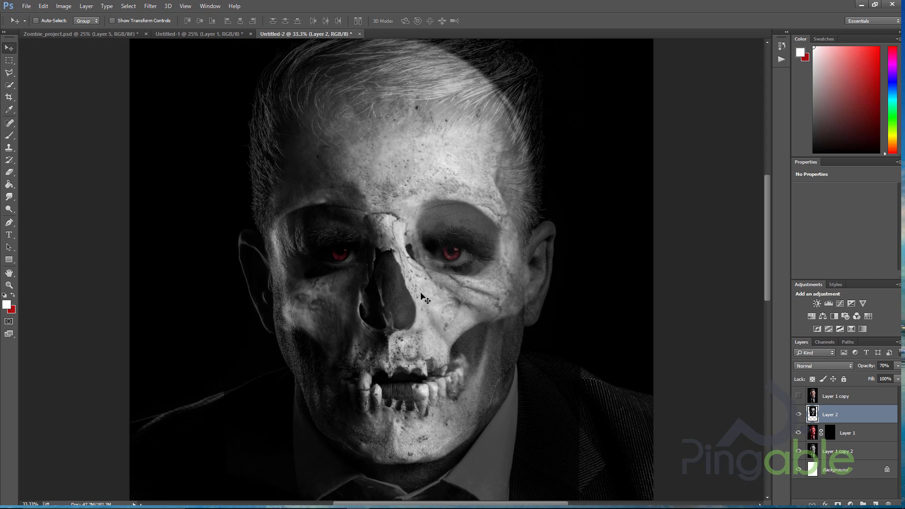
Nudge Layer 2's skull slightly right and down to improve its alignment with the man's face
{"action": "key", "text": "Right"}
{"action": "key", "text": "Right"}
{"action": "key", "text": "Right"}
{"action": "key", "text": "Right"}
{"action": "key", "text": "Right"}
{"action": "key", "text": "Right"}
{"action": "key", "text": "Down"}
{"action": "key", "text": "Down"}
{"action": "key", "text": "Down"}
{"action": "key", "text": "Down"}
{"action": "key", "text": "Down"}
{"action": "key", "text": "Down"}
{"action": "key", "text": "Down"}
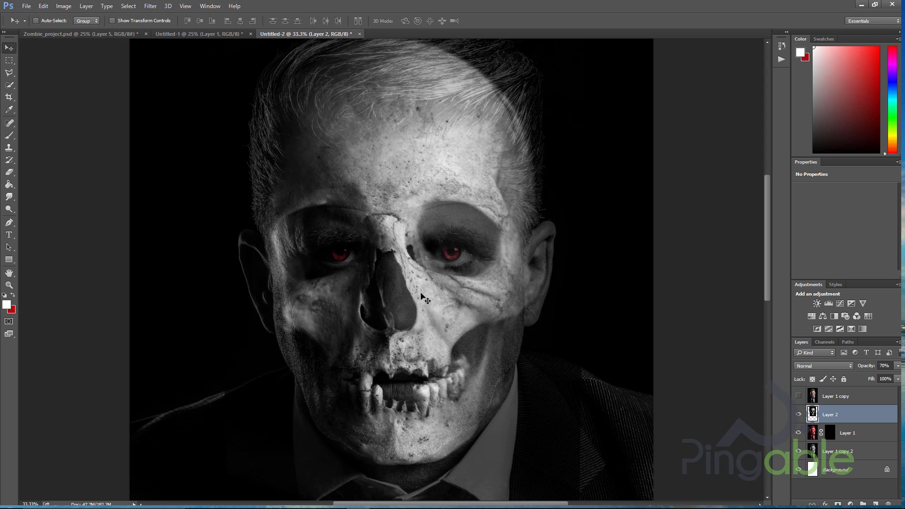
{"action": "key", "text": "Right"}
{"action": "key", "text": "Right"}
{"action": "key", "text": "Right"}
{"action": "key", "text": "Right"}
{"action": "key", "text": "Right"}
{"action": "key", "text": "Right"}
{"action": "key", "text": "Right"}
{"action": "key", "text": "Right"}
{"action": "key", "text": "Right"}
{"action": "key", "text": "Right"}
{"action": "key", "text": "Down"}
{"action": "key", "text": "Down"}
{"action": "key", "text": "Down"}
{"action": "key", "text": "Down"}
{"action": "key", "text": "Down"}
{"action": "key", "text": "Down"}
{"action": "key", "text": "Down"}
{"action": "key", "text": "Down"}
{"action": "key", "text": "Down"}
{"action": "key", "text": "Down"}
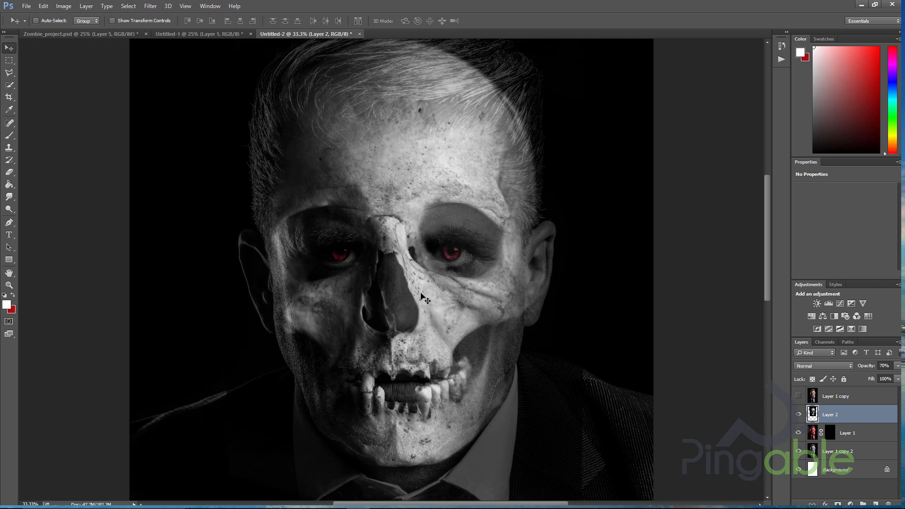
Free-transform Layer 2, scaling the skull proportionally to 96.58% and moving it so the sockets surround the red eyes
{"action": "key", "text": "ctrl+t"}
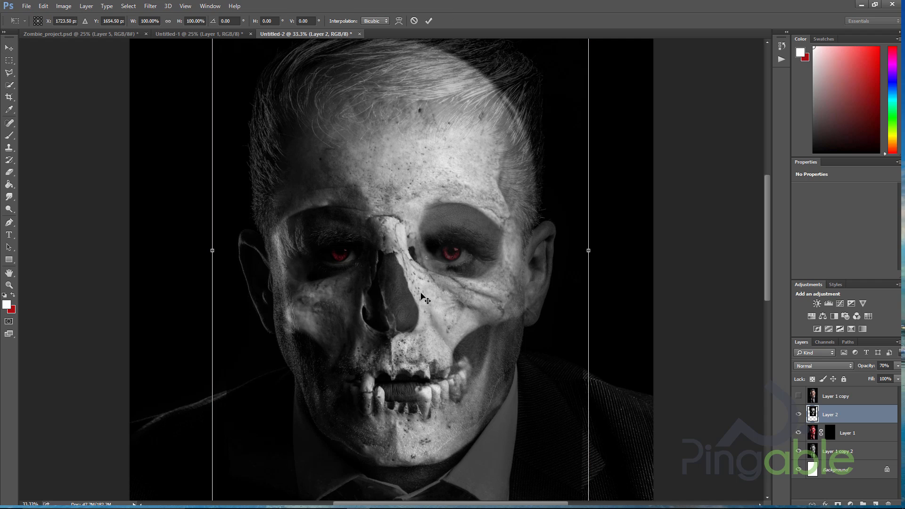
{"action": "key", "text": "ctrl+minus"}
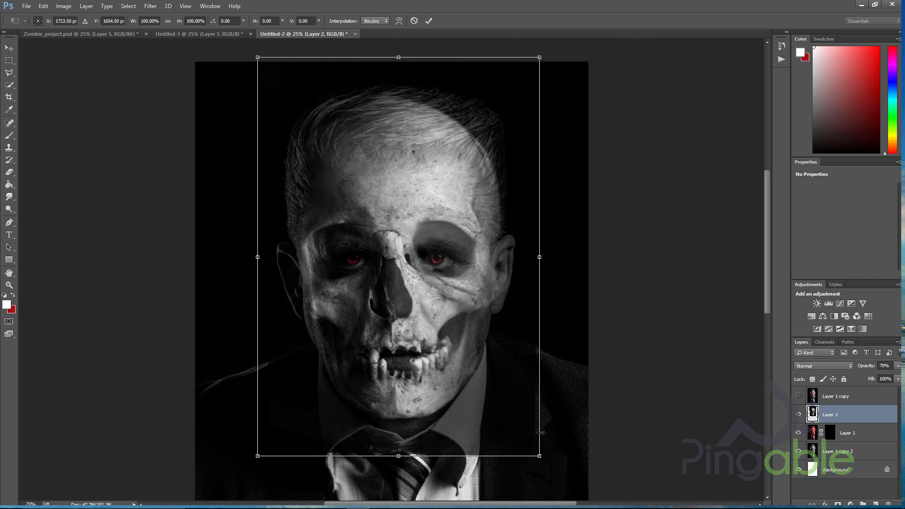
{"action": "left_click_drag", "start_coordinate": [540, 456], "coordinate": [529, 442]}
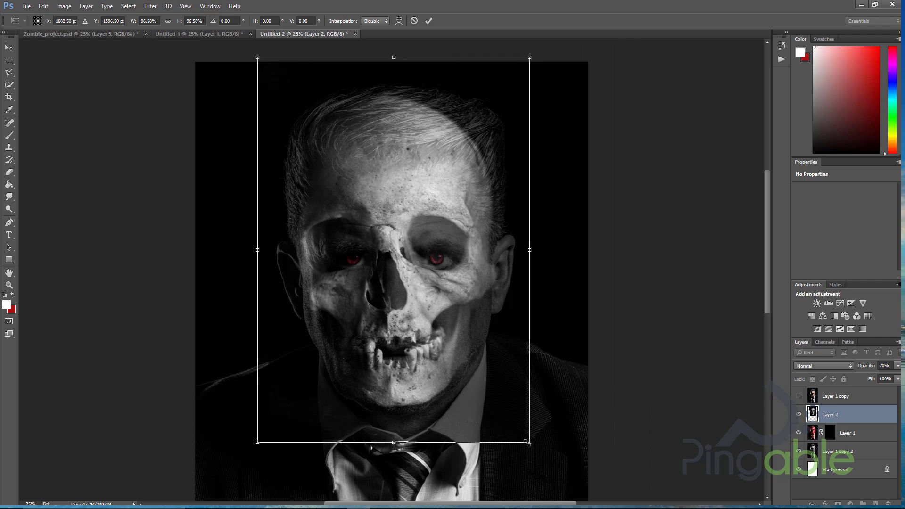
{"action": "left_click_drag", "start_coordinate": [413, 322], "coordinate": [416, 331]}
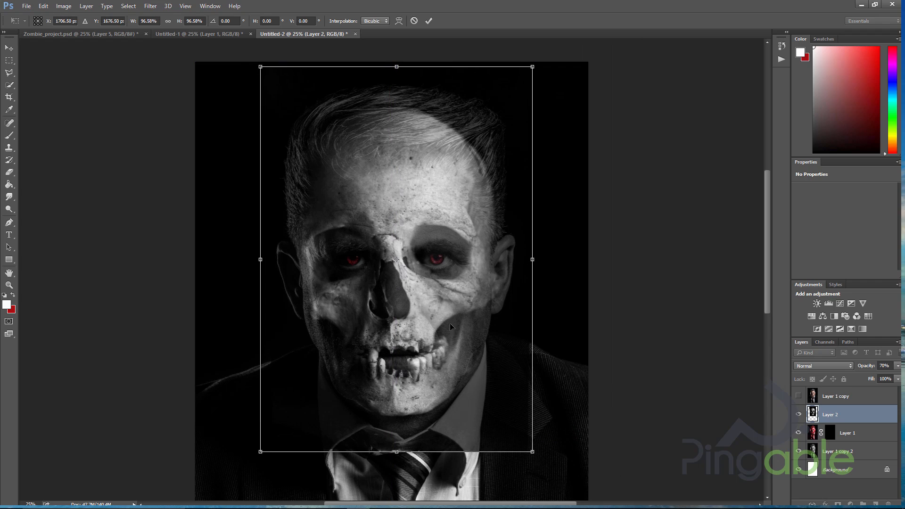
Nudge the scaled skull down and sideways until its sockets and nose line up with the face, and apply the transform
{"action": "key", "text": "Left"}
{"action": "key", "text": "Left"}
{"action": "key", "text": "Left"}
{"action": "key", "text": "Left"}
{"action": "key", "text": "Left"}
{"action": "key", "text": "Left"}
{"action": "key", "text": "Left"}
{"action": "key", "text": "Left"}
{"action": "key", "text": "Down"}
{"action": "key", "text": "Down"}
{"action": "key", "text": "Down"}
{"action": "key", "text": "Down"}
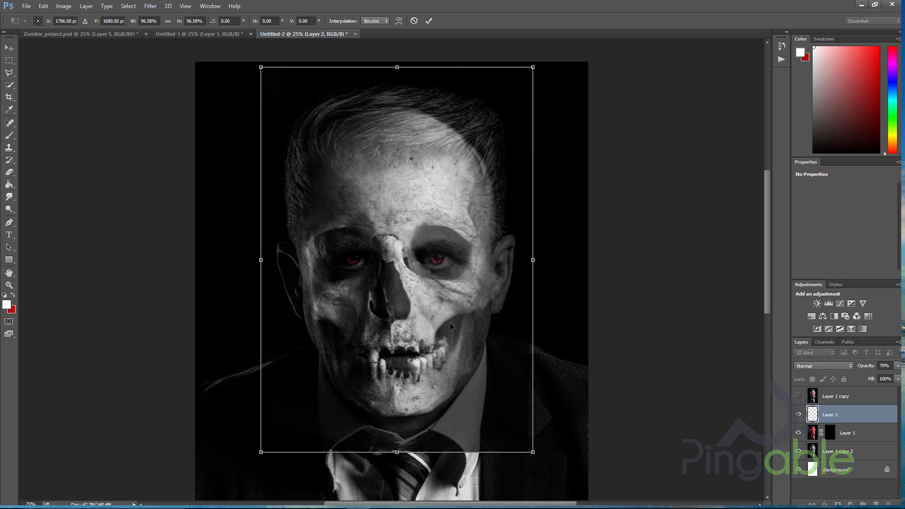
{"action": "key", "text": "Left"}
{"action": "key", "text": "Left"}
{"action": "key", "text": "Left"}
{"action": "key", "text": "Left"}
{"action": "key", "text": "Left"}
{"action": "key", "text": "Left"}
{"action": "key", "text": "Left"}
{"action": "key", "text": "Left"}
{"action": "key", "text": "Left"}
{"action": "key", "text": "Left"}
{"action": "key", "text": "Left"}
{"action": "key", "text": "Left"}
{"action": "key", "text": "Left"}
{"action": "key", "text": "Left"}
{"action": "key", "text": "Left"}
{"action": "key", "text": "Left"}
{"action": "key", "text": "Left"}
{"action": "key", "text": "Left"}
{"action": "key", "text": "Left"}
{"action": "key", "text": "Left"}
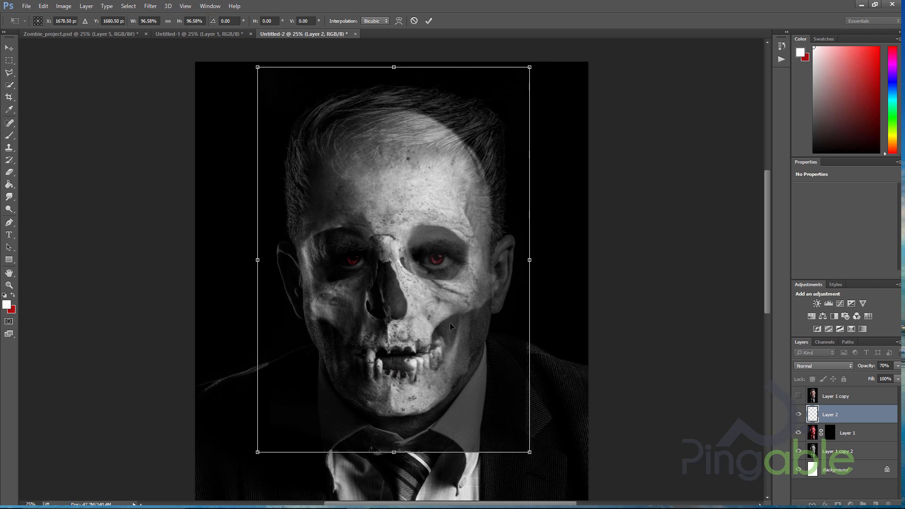
{"action": "key", "text": "Right"}
{"action": "key", "text": "Right"}
{"action": "key", "text": "Right"}
{"action": "key", "text": "Right"}
{"action": "key", "text": "Right"}
{"action": "key", "text": "Right"}
{"action": "key", "text": "Right"}
{"action": "key", "text": "Right"}
{"action": "key", "text": "Right"}
{"action": "key", "text": "Right"}
{"action": "key", "text": "Right"}
{"action": "key", "text": "Right"}
{"action": "key", "text": "Right"}
{"action": "key", "text": "Right"}
{"action": "key", "text": "Right"}
{"action": "key", "text": "Right"}
{"action": "key", "text": "Right"}
{"action": "key", "text": "Right"}
{"action": "key", "text": "Right"}
{"action": "key", "text": "Right"}
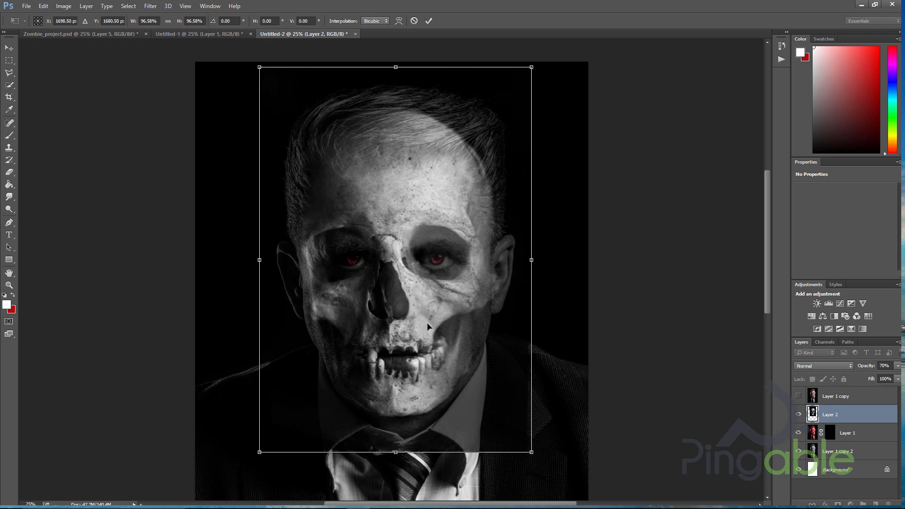
{"action": "key", "text": "Return"}
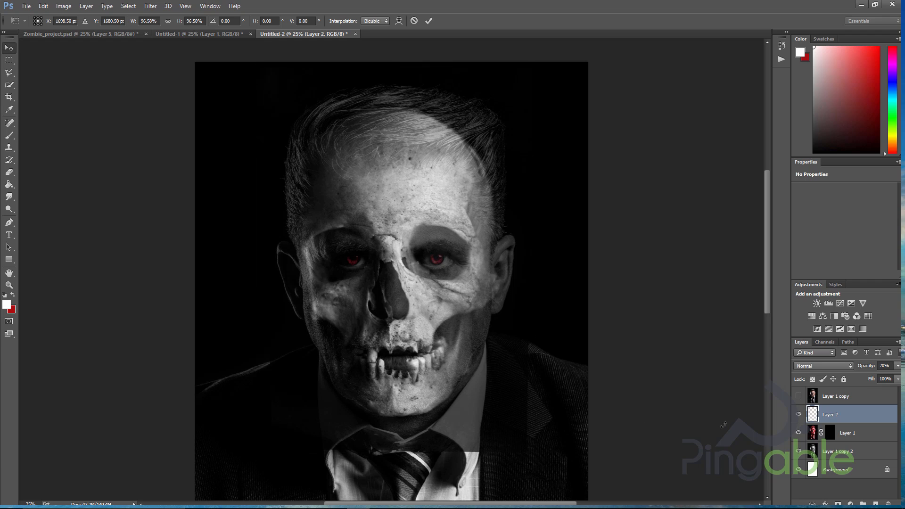
Restore Layer 2's opacity to 100% and add a white layer mask to it
{"action": "left_click", "coordinate": [898, 367]}
{"action": "left_click_drag", "start_coordinate": [887, 380], "coordinate": [901, 377]}
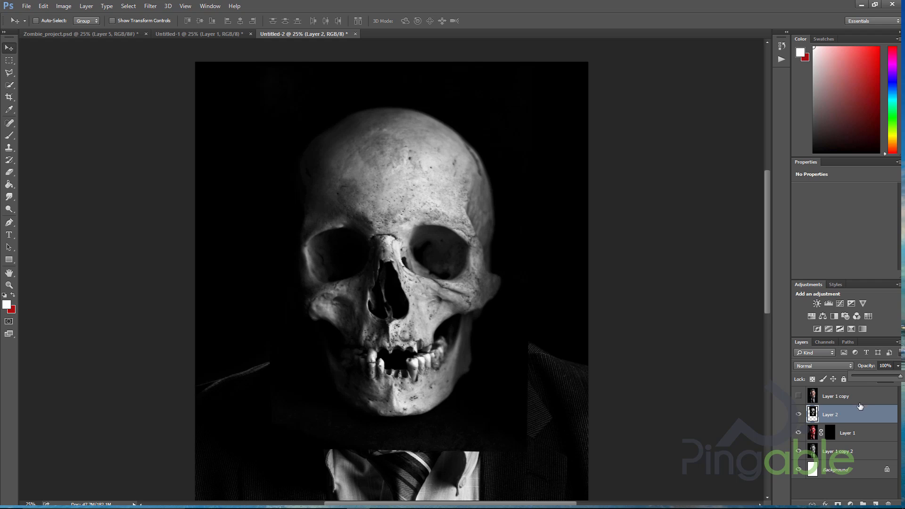
{"action": "left_click", "coordinate": [833, 421]}
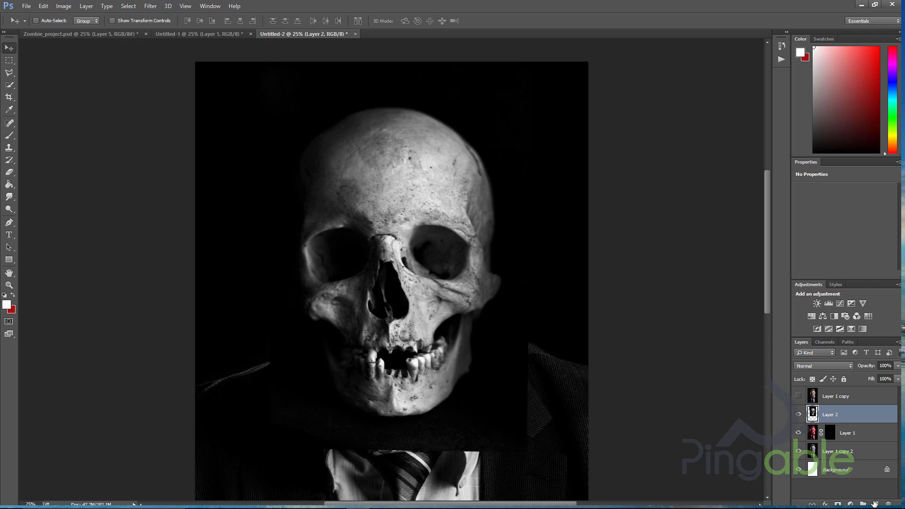
{"action": "left_click", "coordinate": [837, 504]}
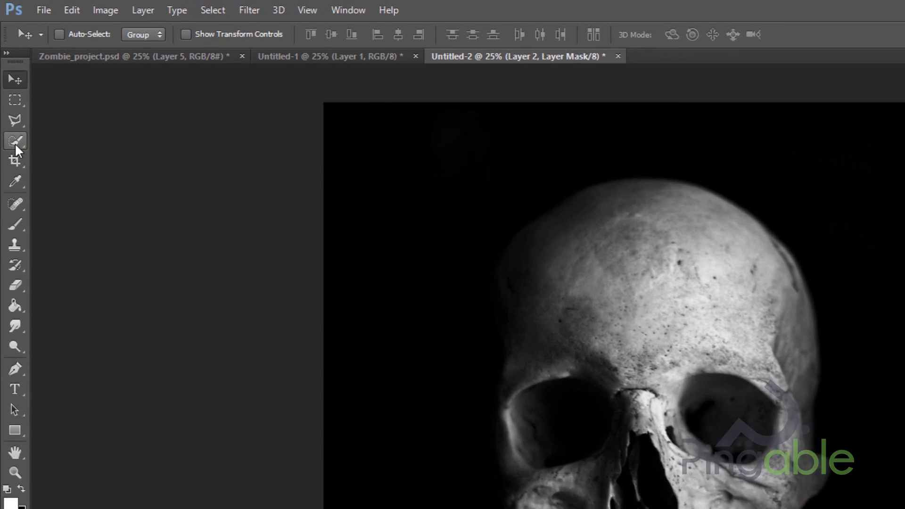
{"action": "left_click", "coordinate": [9, 85]}
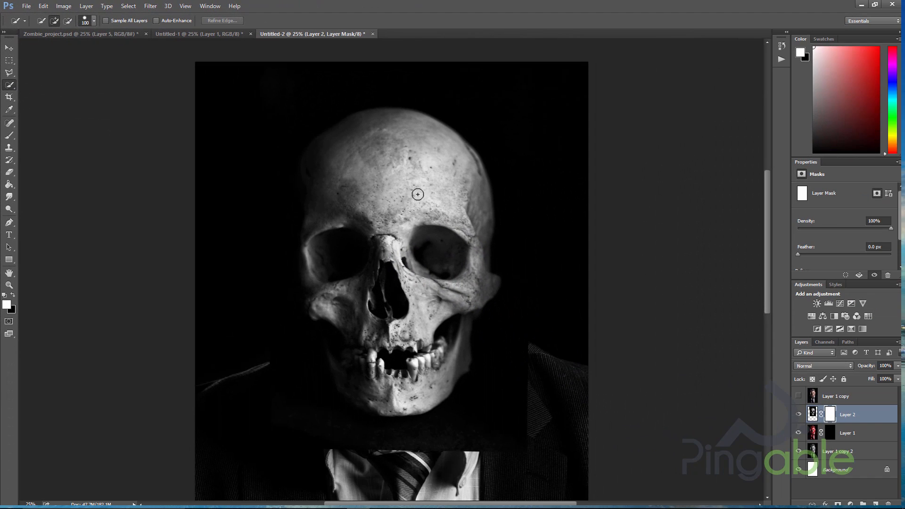
{"action": "left_click_drag", "start_coordinate": [557, 238], "coordinate": [507, 214]}
{"action": "mouse_move", "coordinate": [377, 160]}
{"action": "left_mouse_down"}
{"action": "mouse_move", "coordinate": [359, 237]}
{"action": "mouse_move", "coordinate": [378, 346]}
{"action": "left_mouse_up"}
{"action": "mouse_move", "coordinate": [382, 389]}
{"action": "left_mouse_down"}
{"action": "mouse_move", "coordinate": [363, 390]}
{"action": "mouse_move", "coordinate": [335, 302]}
{"action": "mouse_move", "coordinate": [344, 294]}
{"action": "left_mouse_up"}
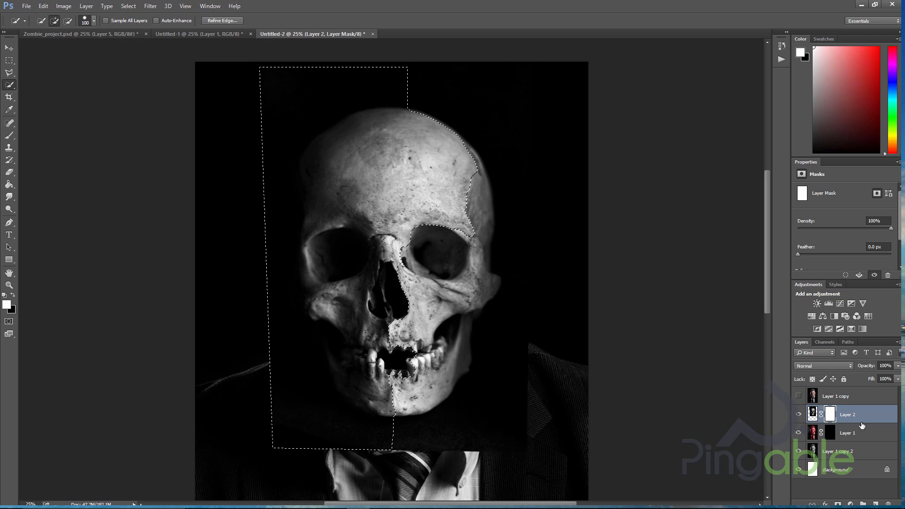
Make Layer 2's picture active instead of its mask, clear the selection, and sweep a Quick Selection over the skull
{"action": "left_click", "coordinate": [813, 414]}
{"action": "left_click_drag", "start_coordinate": [336, 207], "coordinate": [358, 179]}
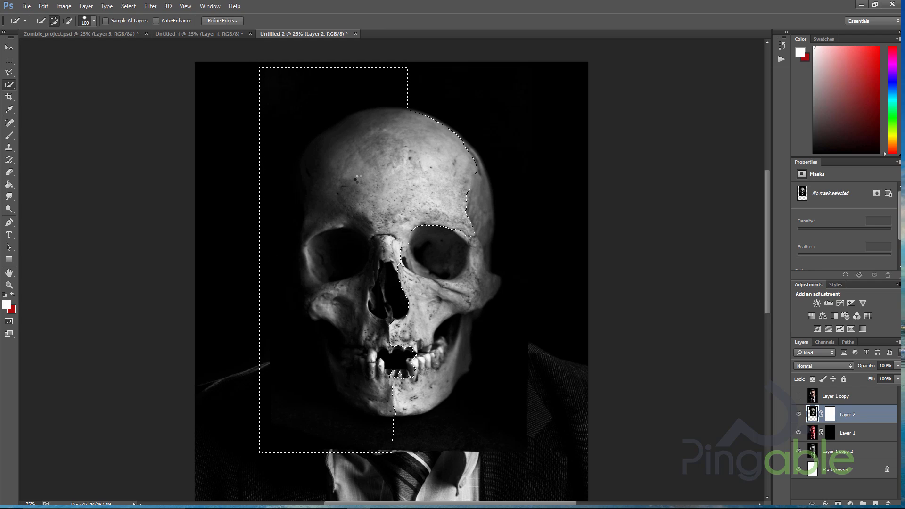
{"action": "key", "text": "ctrl+d"}
{"action": "mouse_move", "coordinate": [379, 179]}
{"action": "left_mouse_down"}
{"action": "mouse_move", "coordinate": [389, 215]}
{"action": "mouse_move", "coordinate": [380, 251]}
{"action": "left_mouse_up"}
{"action": "left_click_drag", "start_coordinate": [385, 305], "coordinate": [344, 308]}
{"action": "mouse_move", "coordinate": [389, 148]}
{"action": "left_mouse_down"}
{"action": "mouse_move", "coordinate": [359, 139]}
{"action": "mouse_move", "coordinate": [341, 189]}
{"action": "mouse_move", "coordinate": [365, 204]}
{"action": "left_mouse_up"}
{"action": "mouse_move", "coordinate": [411, 152]}
{"action": "left_mouse_down"}
{"action": "mouse_move", "coordinate": [428, 192]}
{"action": "mouse_move", "coordinate": [472, 226]}
{"action": "left_mouse_up"}
{"action": "left_click_drag", "start_coordinate": [464, 270], "coordinate": [480, 265]}
Subtract the dark background from the selection and add the skull's teeth and lower jaw to it
{"action": "key", "text": "alt"}
{"action": "left_click", "coordinate": [293, 352], "text": "alt"}
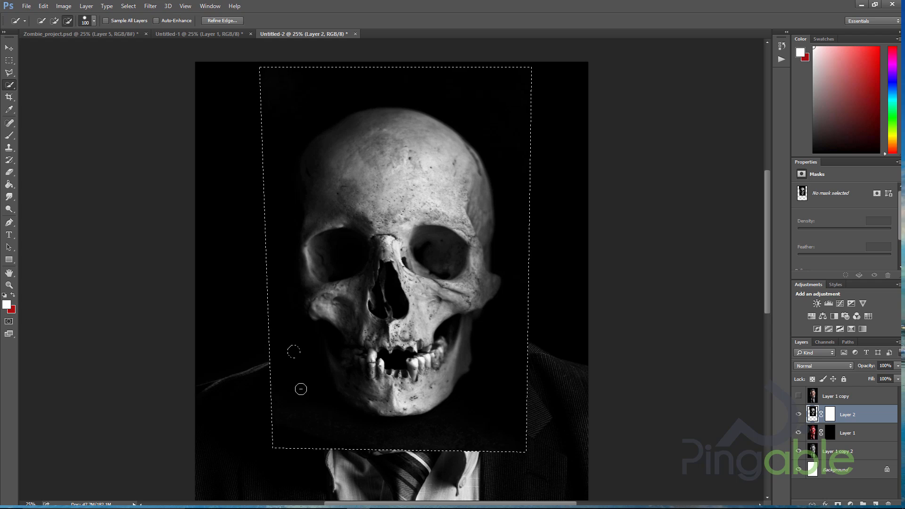
{"action": "left_click", "coordinate": [301, 389], "text": "alt"}
{"action": "mouse_move", "coordinate": [307, 401]}
{"action": "left_mouse_down"}
{"action": "mouse_move", "coordinate": [447, 429]}
{"action": "mouse_move", "coordinate": [475, 424]}
{"action": "mouse_move", "coordinate": [509, 368]}
{"action": "mouse_move", "coordinate": [508, 183]}
{"action": "mouse_move", "coordinate": [489, 98]}
{"action": "mouse_move", "coordinate": [362, 97]}
{"action": "mouse_move", "coordinate": [352, 88]}
{"action": "mouse_move", "coordinate": [317, 98]}
{"action": "mouse_move", "coordinate": [284, 124]}
{"action": "mouse_move", "coordinate": [266, 153]}
{"action": "mouse_move", "coordinate": [296, 248]}
{"action": "left_mouse_up"}
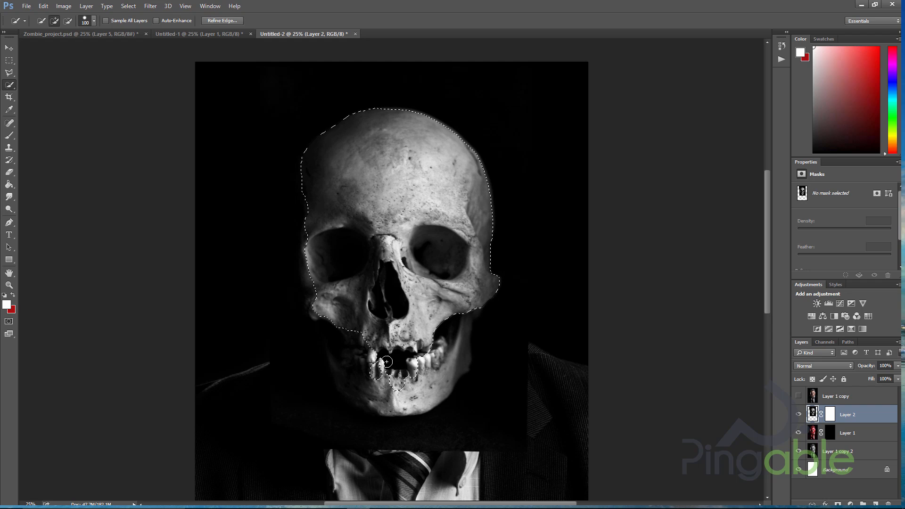
{"action": "mouse_move", "coordinate": [421, 373]}
{"action": "left_mouse_down"}
{"action": "mouse_move", "coordinate": [445, 363]}
{"action": "mouse_move", "coordinate": [453, 338]}
{"action": "left_mouse_up"}
{"action": "left_click_drag", "start_coordinate": [382, 384], "coordinate": [356, 368]}
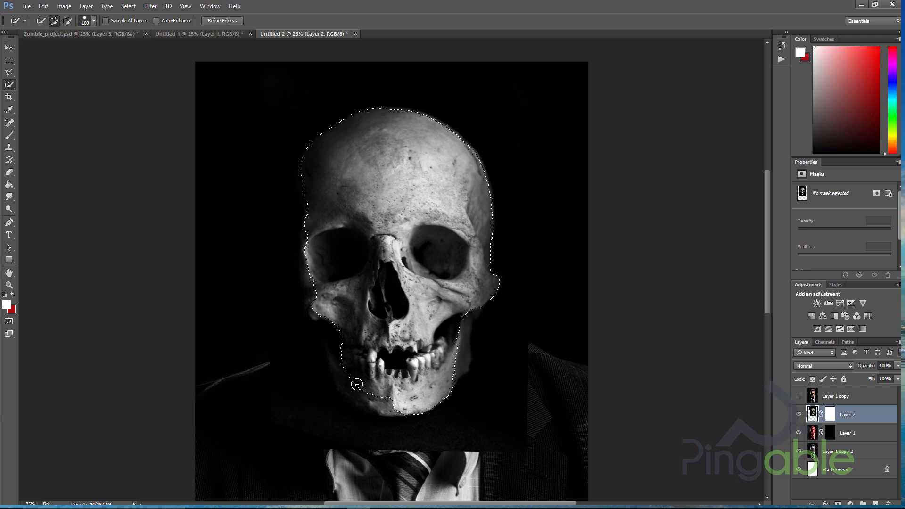
{"action": "right_click", "coordinate": [11, 86]}
{"action": "left_click", "coordinate": [52, 84]}
Invert the selection, fill it with black on Layer 2's mask in Normal mode at 100% opacity, and deselect
{"action": "left_click", "coordinate": [128, 6]}
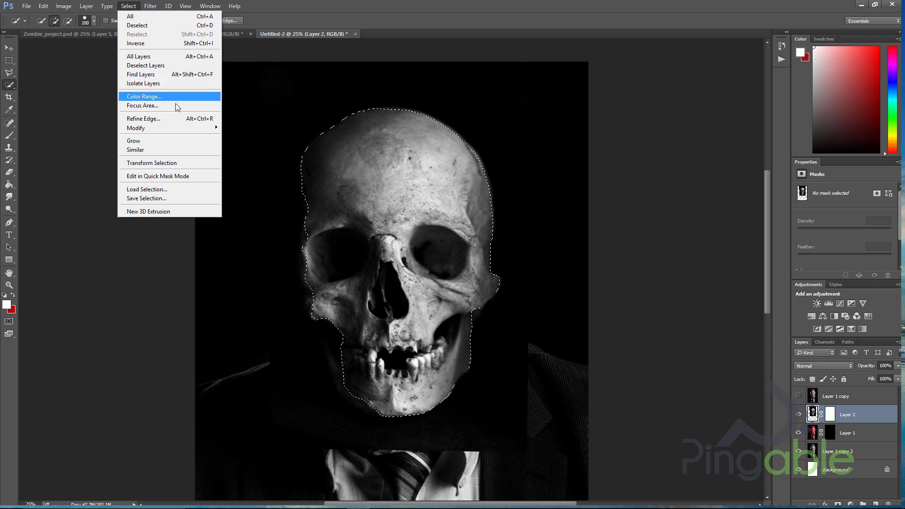
{"action": "left_click", "coordinate": [142, 43]}
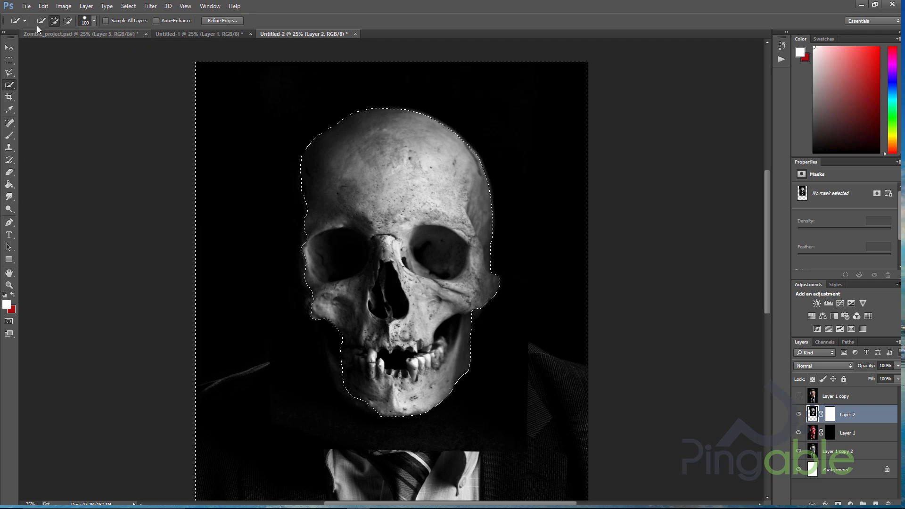
{"action": "left_click", "coordinate": [43, 6]}
{"action": "left_click", "coordinate": [45, 9]}
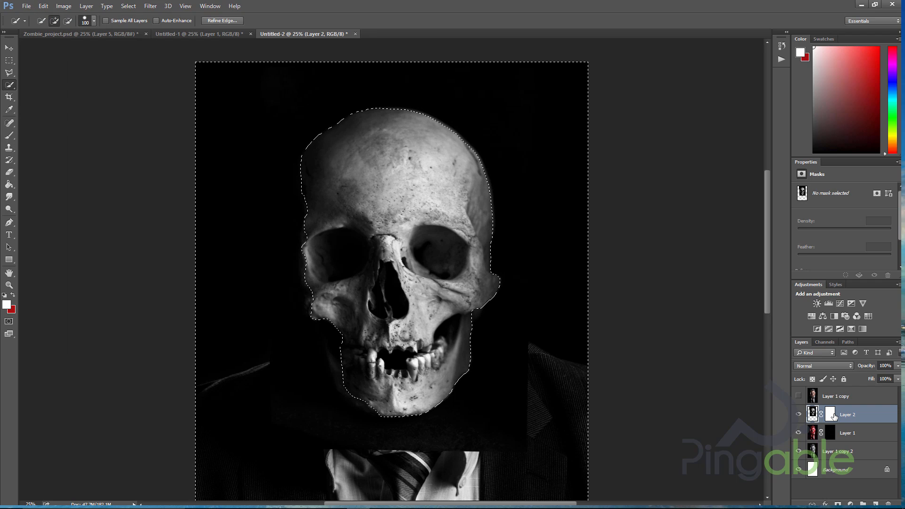
{"action": "left_click", "coordinate": [834, 415]}
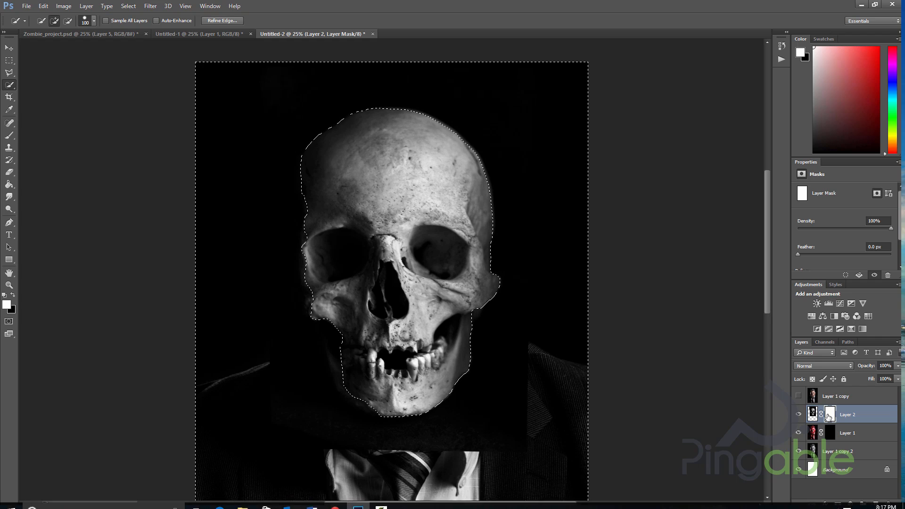
{"action": "left_click", "coordinate": [43, 5]}
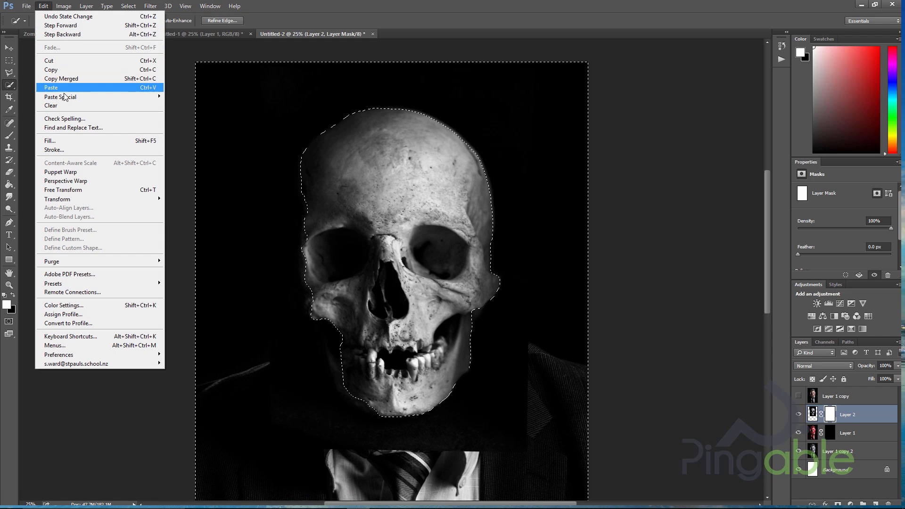
{"action": "left_click", "coordinate": [75, 141]}
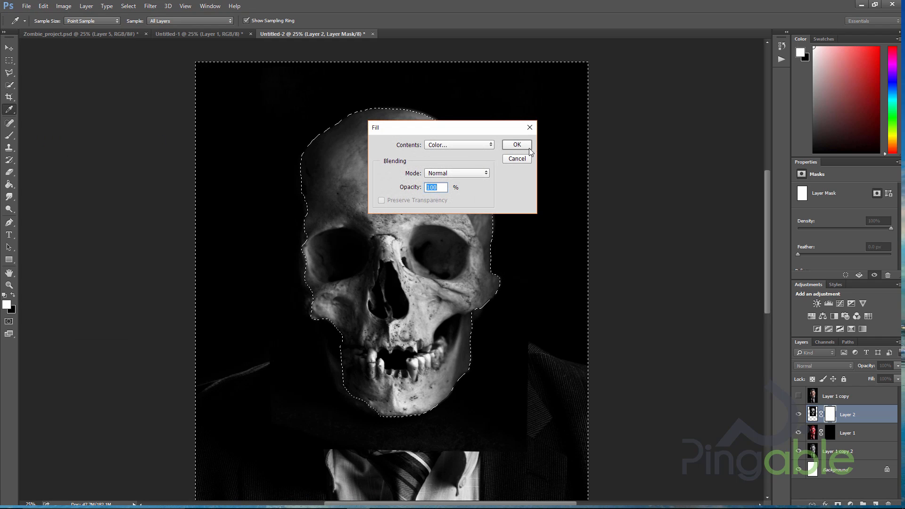
{"action": "left_click", "coordinate": [518, 145]}
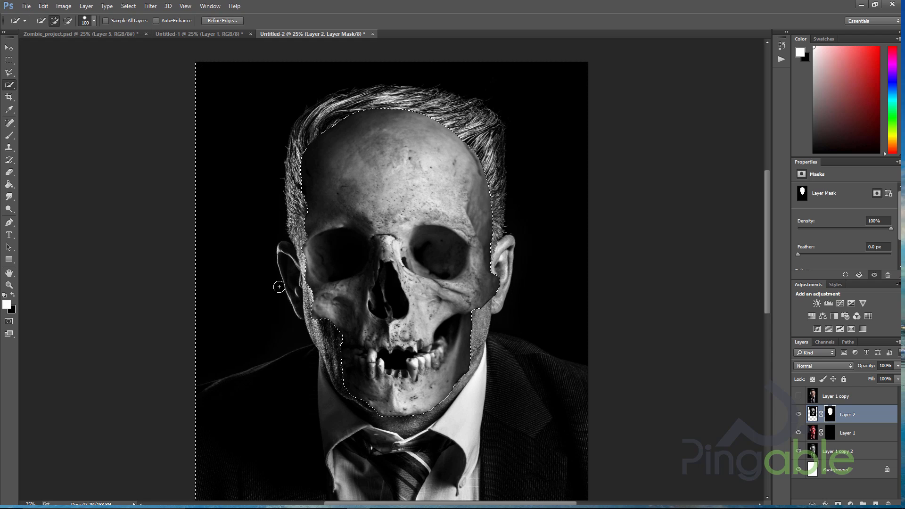
{"action": "key", "text": "ctrl+d"}
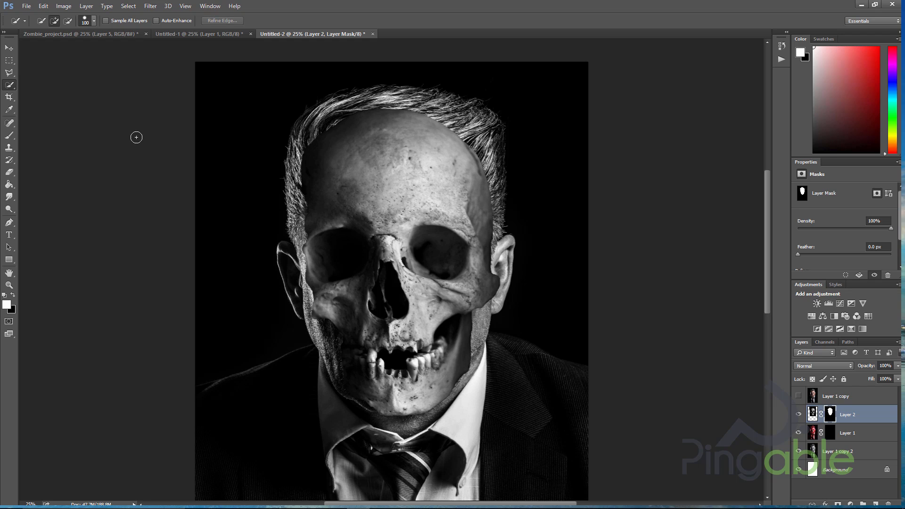
Move the masked skull slightly left with the Move tool to centre it on the man's head
{"action": "left_click", "coordinate": [9, 48]}
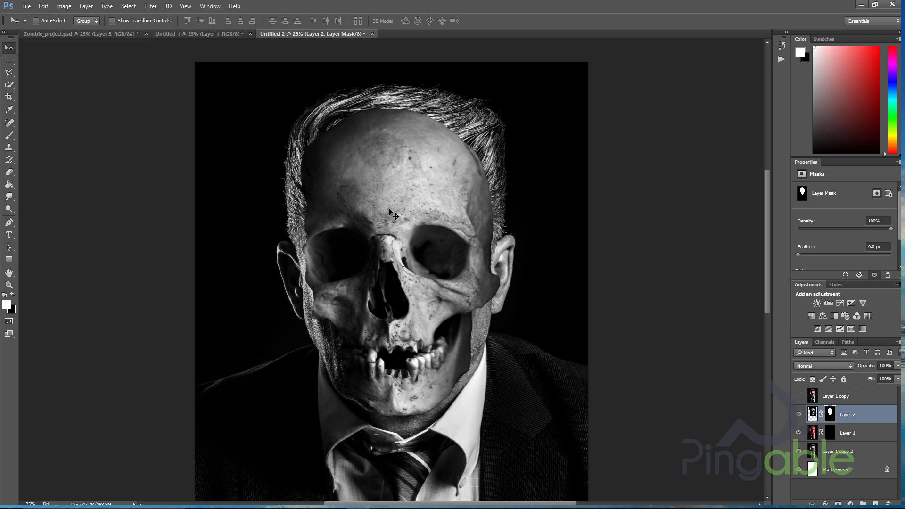
{"action": "mouse_move", "coordinate": [389, 211]}
{"action": "left_mouse_down"}
{"action": "mouse_move", "coordinate": [379, 196]}
{"action": "mouse_move", "coordinate": [389, 213]}
{"action": "left_mouse_up"}
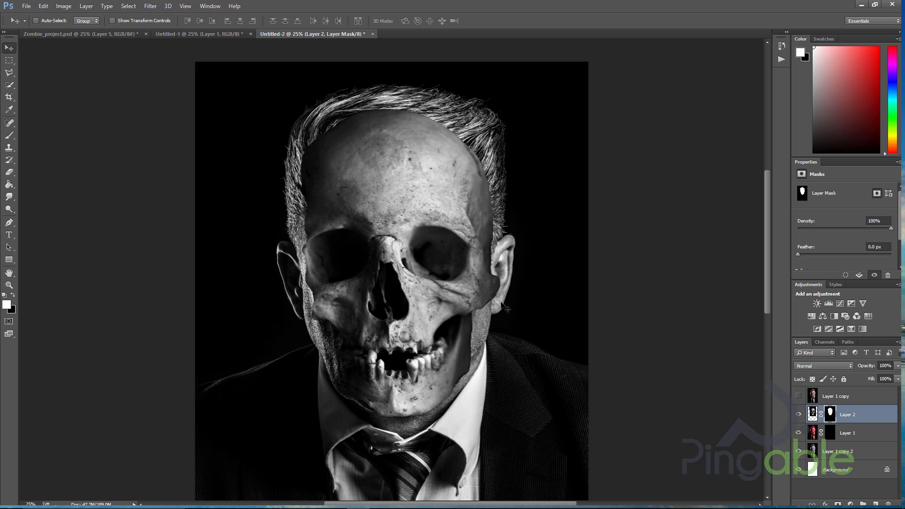
{"action": "left_click_drag", "start_coordinate": [375, 209], "coordinate": [373, 208]}
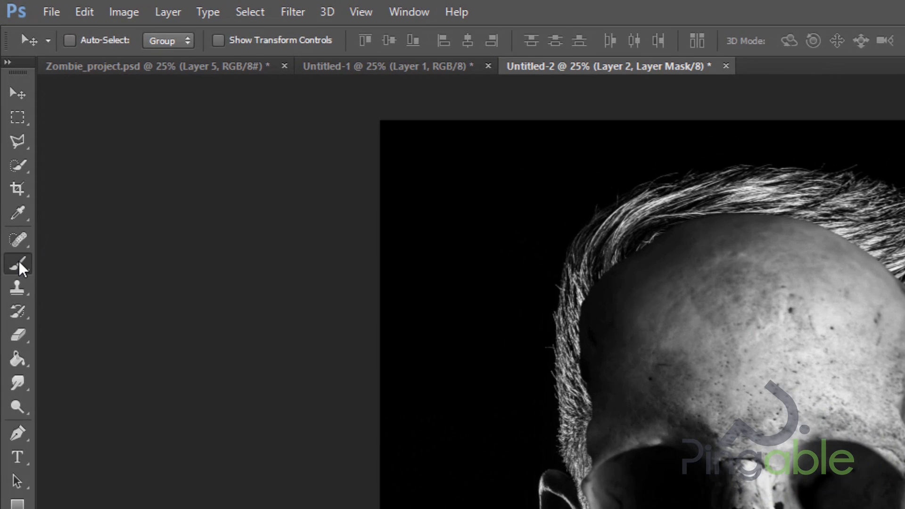
Blend both jaw edges on Layer 2's mask with a 300 px black brush at 49% opacity and 50% flow
{"action": "left_click", "coordinate": [14, 208]}
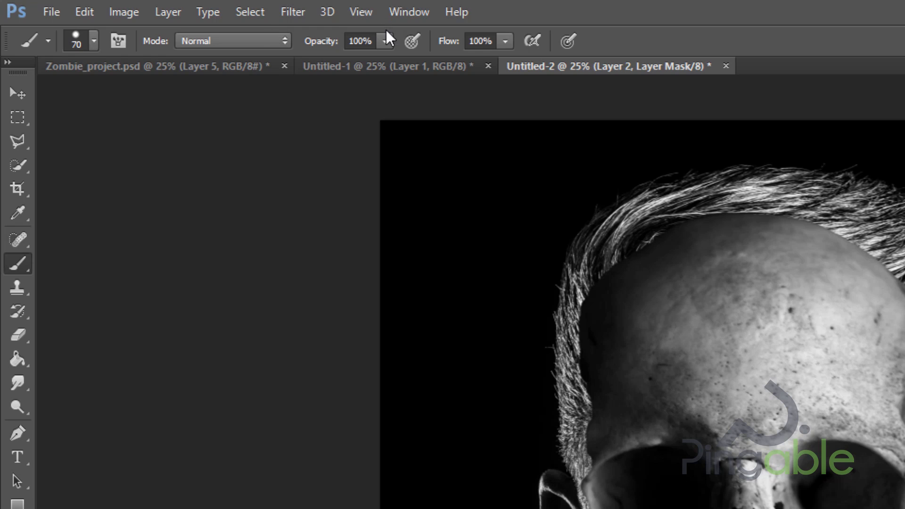
{"action": "left_click", "coordinate": [385, 42]}
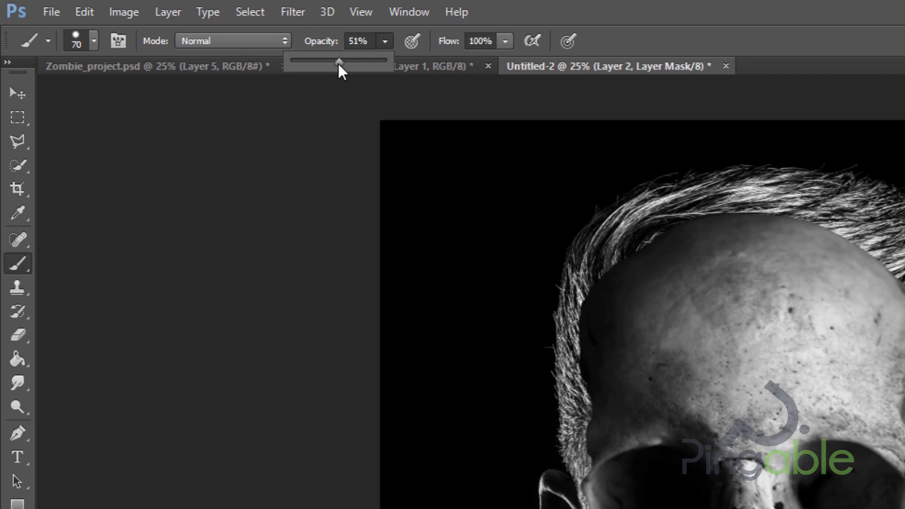
{"action": "left_click", "coordinate": [506, 41]}
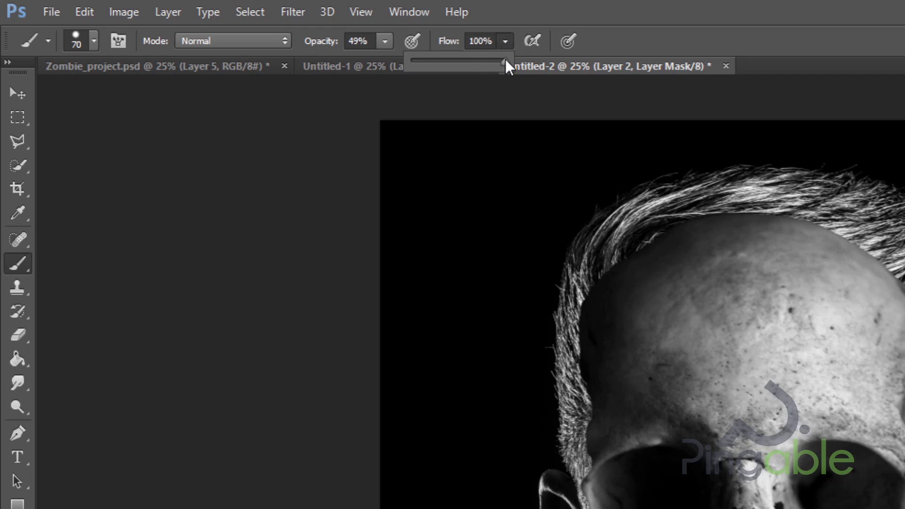
{"action": "left_click_drag", "start_coordinate": [505, 61], "coordinate": [459, 75]}
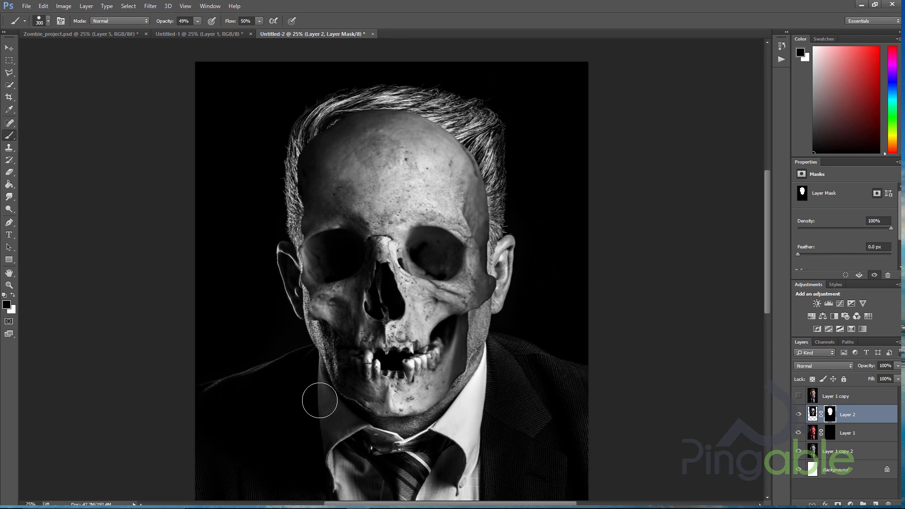
{"action": "mouse_move", "coordinate": [317, 398]}
{"action": "left_mouse_down"}
{"action": "mouse_move", "coordinate": [319, 371]}
{"action": "mouse_move", "coordinate": [336, 395]}
{"action": "mouse_move", "coordinate": [320, 354]}
{"action": "left_mouse_up"}
{"action": "mouse_move", "coordinate": [469, 404]}
{"action": "left_mouse_down"}
{"action": "mouse_move", "coordinate": [484, 363]}
{"action": "mouse_move", "coordinate": [460, 406]}
{"action": "mouse_move", "coordinate": [478, 364]}
{"action": "left_mouse_up"}
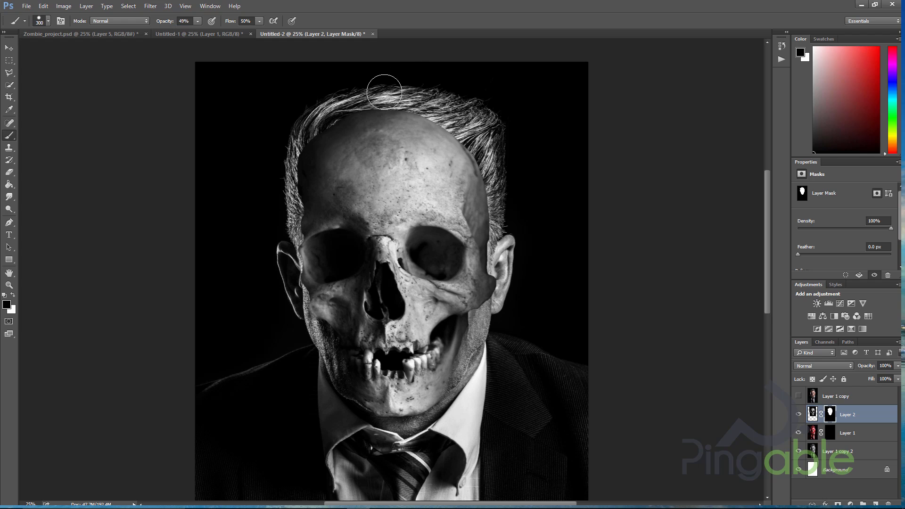
Paint black on Layer 2's mask to remove the skull's crown and its edge beside the right-hand temple and ear, revealing hair and skin
{"action": "mouse_move", "coordinate": [307, 162]}
{"action": "left_mouse_down"}
{"action": "mouse_move", "coordinate": [343, 135]}
{"action": "mouse_move", "coordinate": [305, 161]}
{"action": "mouse_move", "coordinate": [387, 127]}
{"action": "mouse_move", "coordinate": [301, 137]}
{"action": "mouse_move", "coordinate": [413, 131]}
{"action": "mouse_move", "coordinate": [370, 122]}
{"action": "mouse_move", "coordinate": [452, 134]}
{"action": "mouse_move", "coordinate": [381, 115]}
{"action": "mouse_move", "coordinate": [491, 149]}
{"action": "mouse_move", "coordinate": [470, 152]}
{"action": "mouse_move", "coordinate": [466, 164]}
{"action": "mouse_move", "coordinate": [486, 178]}
{"action": "mouse_move", "coordinate": [426, 143]}
{"action": "mouse_move", "coordinate": [469, 169]}
{"action": "mouse_move", "coordinate": [483, 195]}
{"action": "mouse_move", "coordinate": [442, 134]}
{"action": "mouse_move", "coordinate": [351, 111]}
{"action": "mouse_move", "coordinate": [435, 132]}
{"action": "mouse_move", "coordinate": [368, 120]}
{"action": "mouse_move", "coordinate": [312, 144]}
{"action": "mouse_move", "coordinate": [419, 137]}
{"action": "mouse_move", "coordinate": [347, 147]}
{"action": "left_mouse_up"}
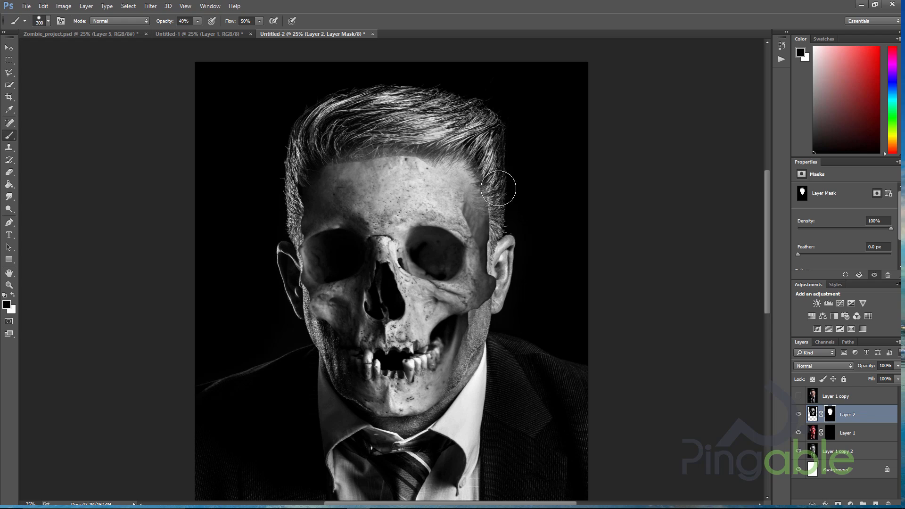
{"action": "mouse_move", "coordinate": [499, 188]}
{"action": "left_mouse_down"}
{"action": "mouse_move", "coordinate": [506, 206]}
{"action": "mouse_move", "coordinate": [501, 199]}
{"action": "left_mouse_up"}
{"action": "mouse_move", "coordinate": [512, 231]}
{"action": "left_mouse_down"}
{"action": "mouse_move", "coordinate": [488, 198]}
{"action": "mouse_move", "coordinate": [501, 245]}
{"action": "left_mouse_up"}
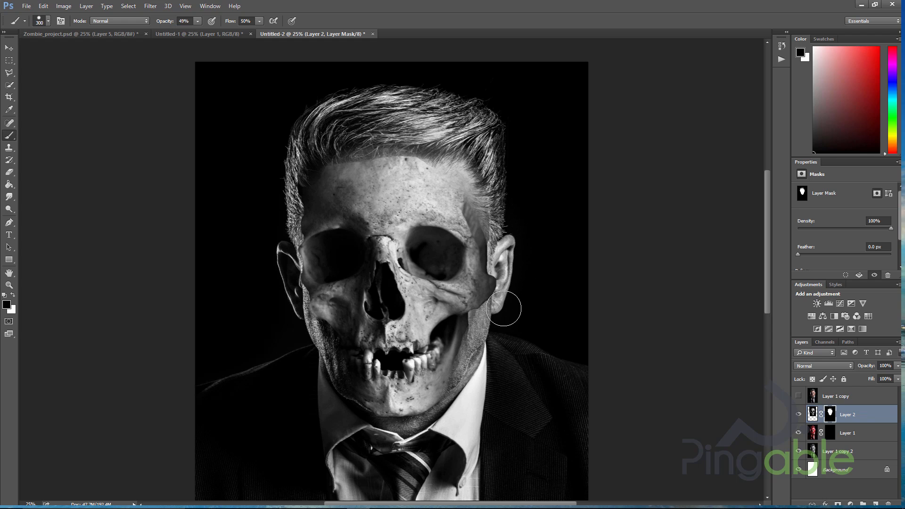
{"action": "mouse_move", "coordinate": [503, 309]}
{"action": "left_mouse_down"}
{"action": "mouse_move", "coordinate": [491, 326]}
{"action": "mouse_move", "coordinate": [505, 311]}
{"action": "mouse_move", "coordinate": [482, 317]}
{"action": "mouse_move", "coordinate": [508, 312]}
{"action": "mouse_move", "coordinate": [500, 309]}
{"action": "mouse_move", "coordinate": [511, 292]}
{"action": "mouse_move", "coordinate": [494, 295]}
{"action": "mouse_move", "coordinate": [510, 272]}
{"action": "mouse_move", "coordinate": [499, 276]}
{"action": "mouse_move", "coordinate": [510, 240]}
{"action": "mouse_move", "coordinate": [496, 275]}
{"action": "mouse_move", "coordinate": [509, 216]}
{"action": "mouse_move", "coordinate": [501, 238]}
{"action": "mouse_move", "coordinate": [490, 230]}
{"action": "mouse_move", "coordinate": [503, 202]}
{"action": "mouse_move", "coordinate": [490, 280]}
{"action": "mouse_move", "coordinate": [507, 253]}
{"action": "mouse_move", "coordinate": [490, 248]}
{"action": "mouse_move", "coordinate": [504, 231]}
{"action": "left_mouse_up"}
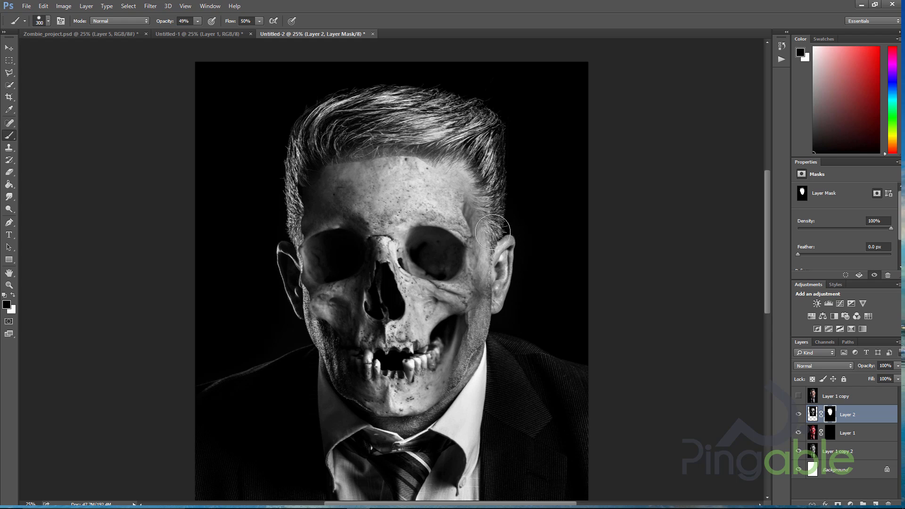
{"action": "mouse_move", "coordinate": [480, 185]}
{"action": "left_mouse_down"}
{"action": "mouse_move", "coordinate": [450, 154]}
{"action": "mouse_move", "coordinate": [401, 146]}
{"action": "mouse_move", "coordinate": [448, 153]}
{"action": "mouse_move", "coordinate": [377, 129]}
{"action": "mouse_move", "coordinate": [474, 147]}
{"action": "mouse_move", "coordinate": [437, 135]}
{"action": "mouse_move", "coordinate": [384, 136]}
{"action": "mouse_move", "coordinate": [426, 158]}
{"action": "mouse_move", "coordinate": [315, 135]}
{"action": "left_mouse_up"}
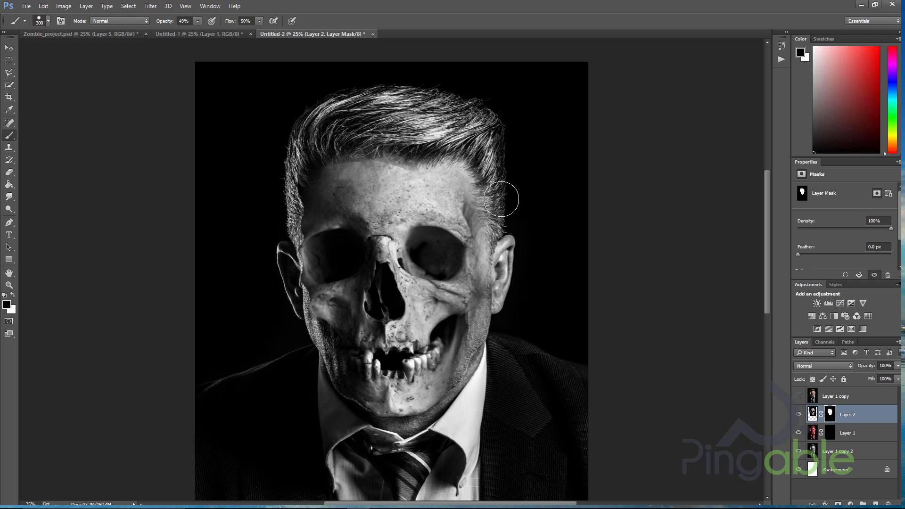
Refine the hairline on Layer 2's mask with the black brush, blending the forehead's upper edge and shadowed temple into the hair
{"action": "mouse_move", "coordinate": [375, 153]}
{"action": "left_mouse_down"}
{"action": "mouse_move", "coordinate": [353, 144]}
{"action": "mouse_move", "coordinate": [398, 136]}
{"action": "mouse_move", "coordinate": [351, 141]}
{"action": "mouse_move", "coordinate": [422, 140]}
{"action": "mouse_move", "coordinate": [305, 157]}
{"action": "left_mouse_up"}
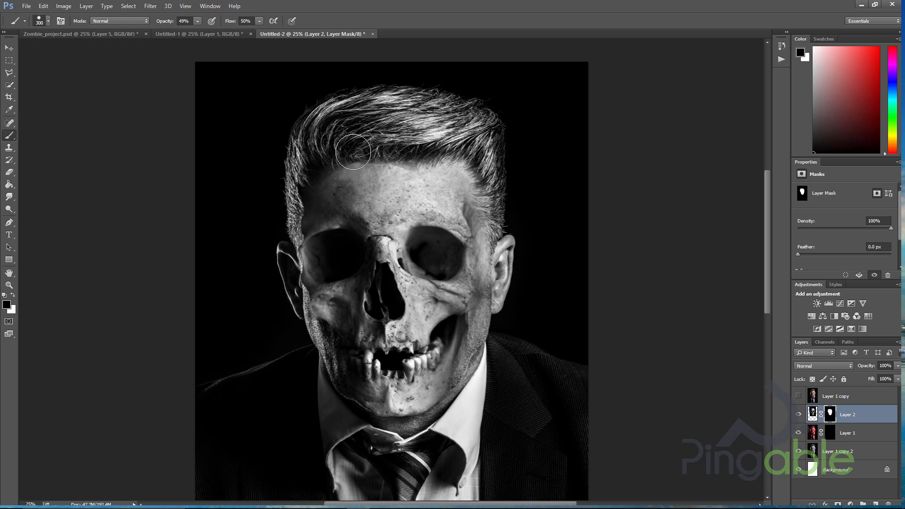
{"action": "left_click_drag", "start_coordinate": [329, 162], "coordinate": [408, 134]}
{"action": "mouse_move", "coordinate": [334, 156]}
{"action": "left_mouse_down"}
{"action": "mouse_move", "coordinate": [407, 139]}
{"action": "mouse_move", "coordinate": [347, 152]}
{"action": "mouse_move", "coordinate": [414, 145]}
{"action": "mouse_move", "coordinate": [353, 157]}
{"action": "mouse_move", "coordinate": [431, 153]}
{"action": "left_mouse_up"}
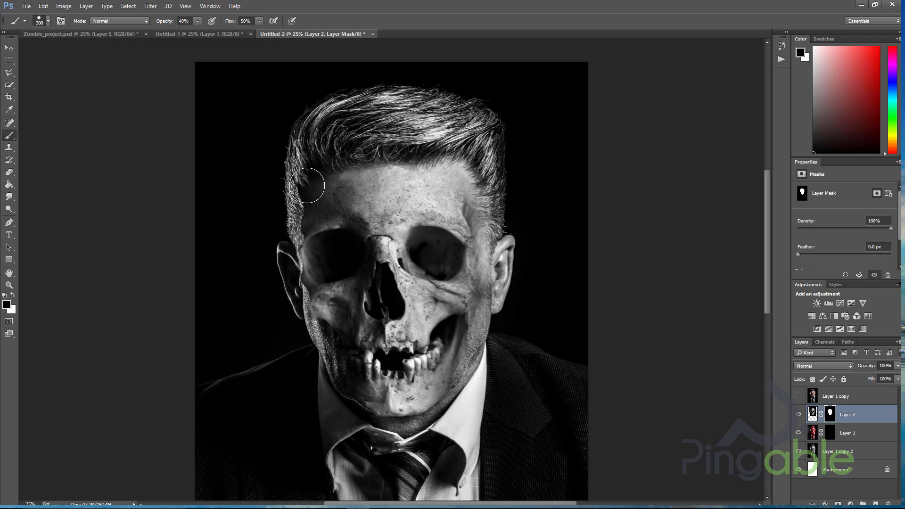
{"action": "mouse_move", "coordinate": [307, 185]}
{"action": "left_mouse_down"}
{"action": "mouse_move", "coordinate": [364, 137]}
{"action": "mouse_move", "coordinate": [455, 177]}
{"action": "mouse_move", "coordinate": [506, 185]}
{"action": "mouse_move", "coordinate": [445, 176]}
{"action": "mouse_move", "coordinate": [436, 159]}
{"action": "mouse_move", "coordinate": [326, 160]}
{"action": "left_mouse_up"}
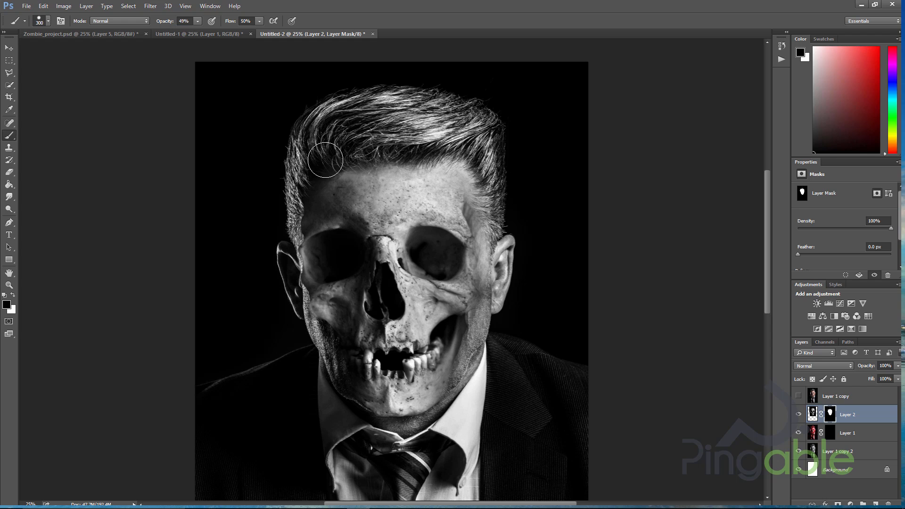
{"action": "left_click_drag", "start_coordinate": [386, 156], "coordinate": [288, 168]}
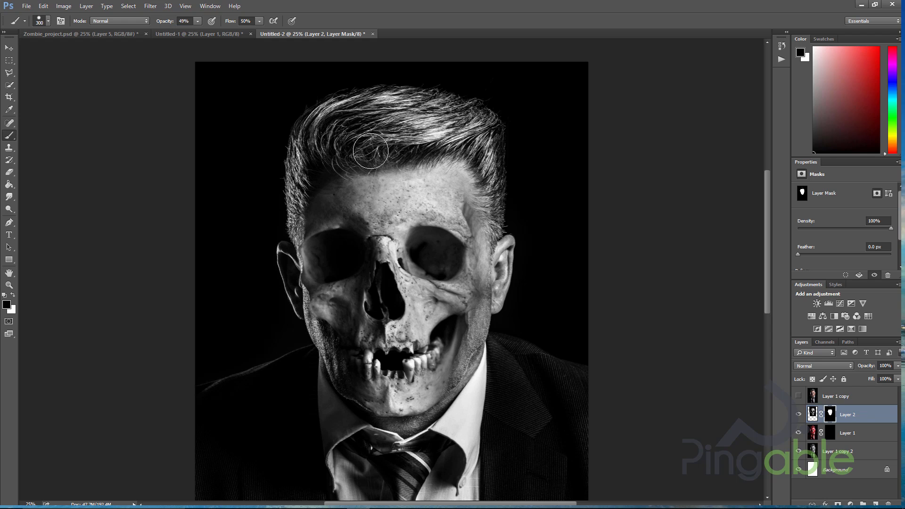
{"action": "mouse_move", "coordinate": [312, 179]}
{"action": "left_mouse_down"}
{"action": "mouse_move", "coordinate": [333, 181]}
{"action": "mouse_move", "coordinate": [304, 200]}
{"action": "mouse_move", "coordinate": [318, 192]}
{"action": "mouse_move", "coordinate": [299, 217]}
{"action": "left_mouse_up"}
{"action": "mouse_move", "coordinate": [330, 184]}
{"action": "left_mouse_down"}
{"action": "mouse_move", "coordinate": [369, 158]}
{"action": "mouse_move", "coordinate": [336, 168]}
{"action": "mouse_move", "coordinate": [372, 166]}
{"action": "mouse_move", "coordinate": [342, 175]}
{"action": "mouse_move", "coordinate": [396, 158]}
{"action": "mouse_move", "coordinate": [362, 166]}
{"action": "mouse_move", "coordinate": [395, 164]}
{"action": "mouse_move", "coordinate": [361, 174]}
{"action": "mouse_move", "coordinate": [349, 186]}
{"action": "mouse_move", "coordinate": [360, 184]}
{"action": "mouse_move", "coordinate": [335, 196]}
{"action": "mouse_move", "coordinate": [359, 182]}
{"action": "left_mouse_up"}
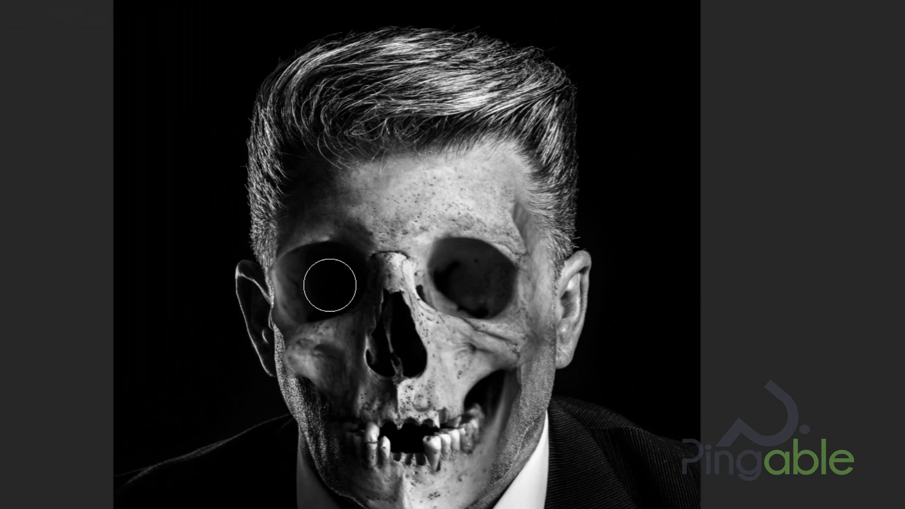
Mask the skull away inside both eye sockets on Layer 2 to reveal the man's red eyes
{"action": "mouse_move", "coordinate": [330, 285]}
{"action": "left_mouse_down"}
{"action": "mouse_move", "coordinate": [341, 276]}
{"action": "mouse_move", "coordinate": [349, 289]}
{"action": "mouse_move", "coordinate": [318, 281]}
{"action": "mouse_move", "coordinate": [330, 279]}
{"action": "left_mouse_up"}
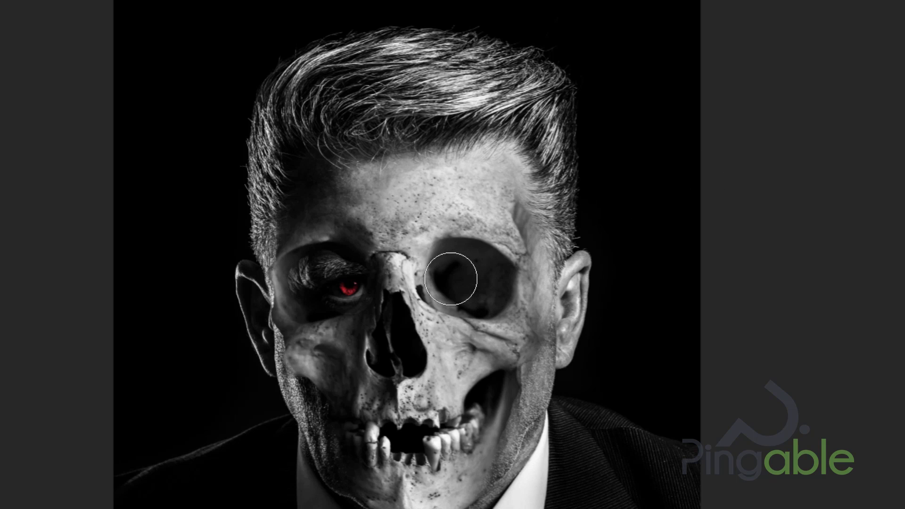
{"action": "mouse_move", "coordinate": [451, 278]}
{"action": "left_mouse_down"}
{"action": "mouse_move", "coordinate": [461, 263]}
{"action": "mouse_move", "coordinate": [475, 281]}
{"action": "mouse_move", "coordinate": [444, 285]}
{"action": "mouse_move", "coordinate": [449, 264]}
{"action": "mouse_move", "coordinate": [443, 268]}
{"action": "left_mouse_up"}
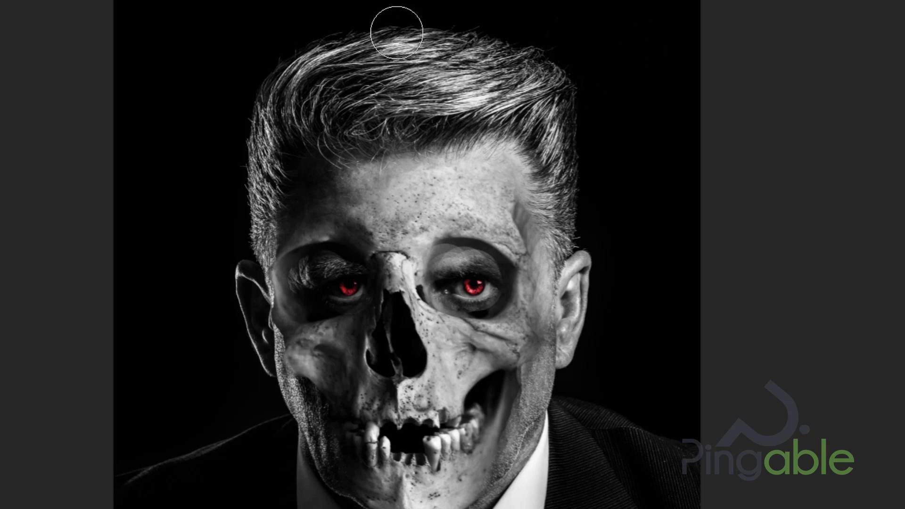
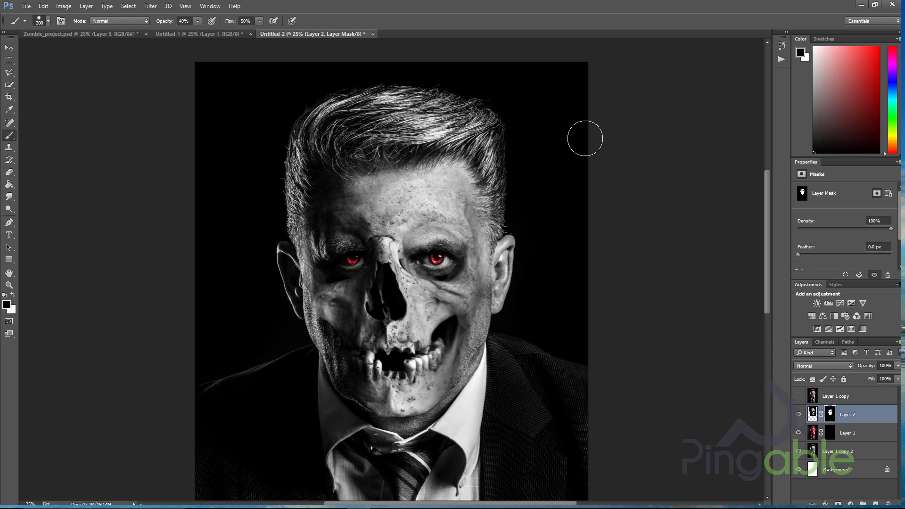
Compare the current composite with the finished version in Zombie_project.psd
{"action": "left_click", "coordinate": [83, 33]}
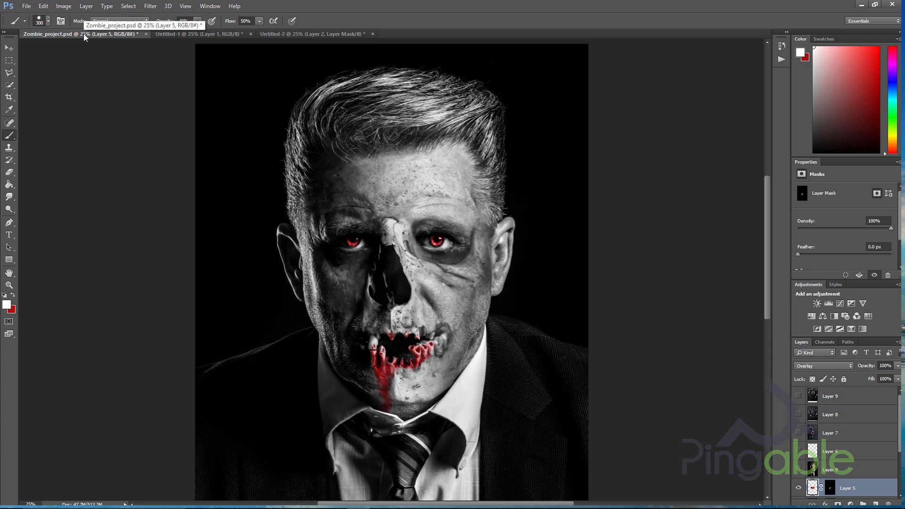
{"action": "left_click", "coordinate": [279, 34]}
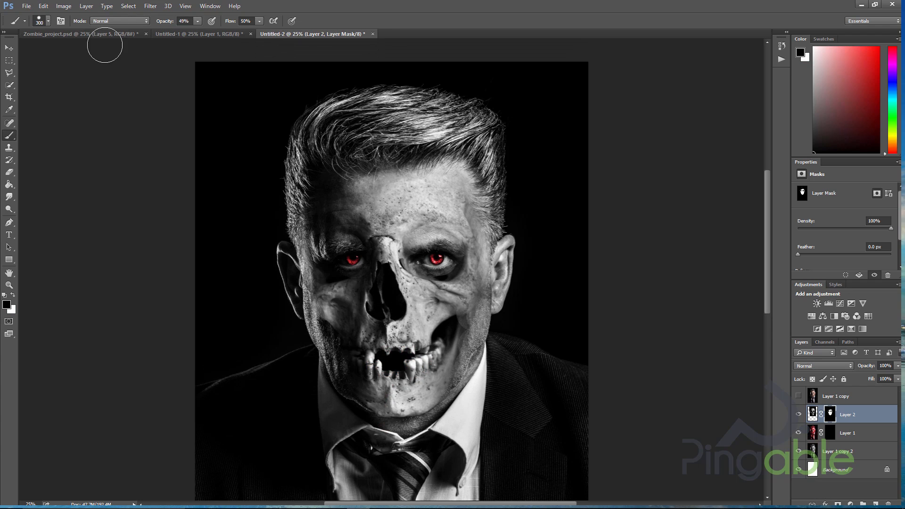
{"action": "left_click", "coordinate": [83, 38]}
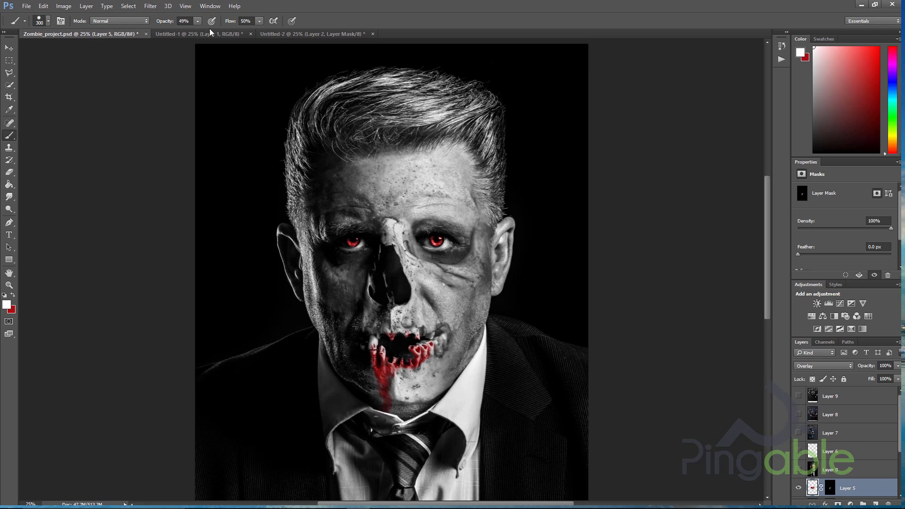
{"action": "left_click", "coordinate": [283, 33]}
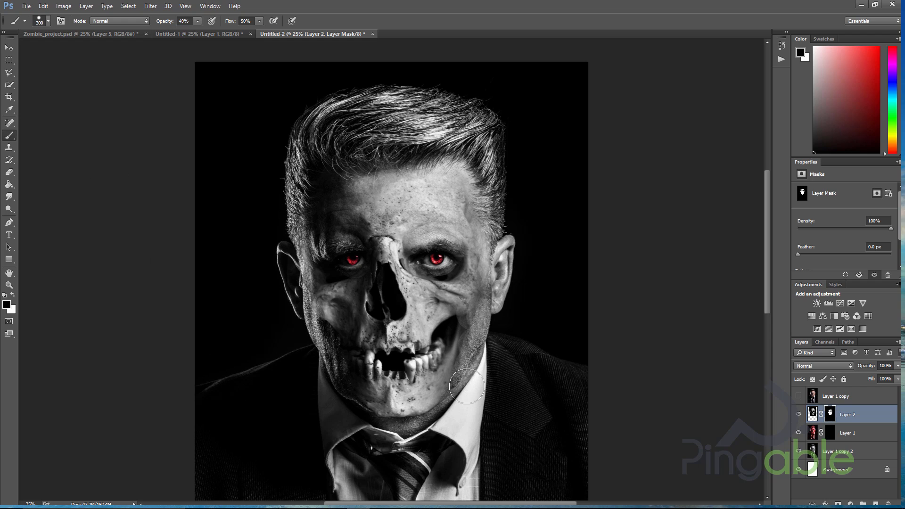
Blend the skull's cheek and jaw into the man's stubbled skin on both sides of Layer 2's mask, checking Zombie_project.psd for reference
{"action": "mouse_move", "coordinate": [432, 424]}
{"action": "left_mouse_down"}
{"action": "mouse_move", "coordinate": [464, 408]}
{"action": "mouse_move", "coordinate": [486, 329]}
{"action": "left_mouse_up"}
{"action": "key", "text": "ctrl+plus"}
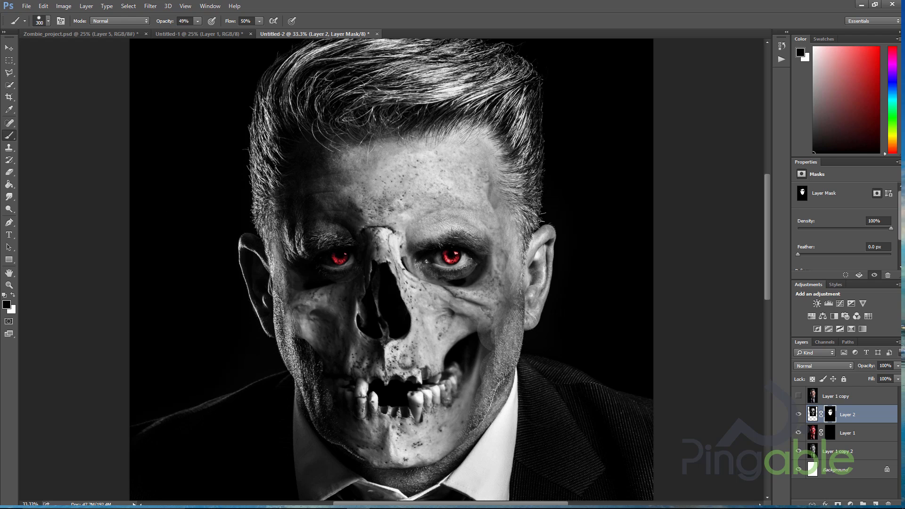
{"action": "mouse_move", "coordinate": [511, 363]}
{"action": "left_mouse_down"}
{"action": "mouse_move", "coordinate": [532, 351]}
{"action": "mouse_move", "coordinate": [490, 355]}
{"action": "mouse_move", "coordinate": [501, 323]}
{"action": "mouse_move", "coordinate": [523, 331]}
{"action": "left_mouse_up"}
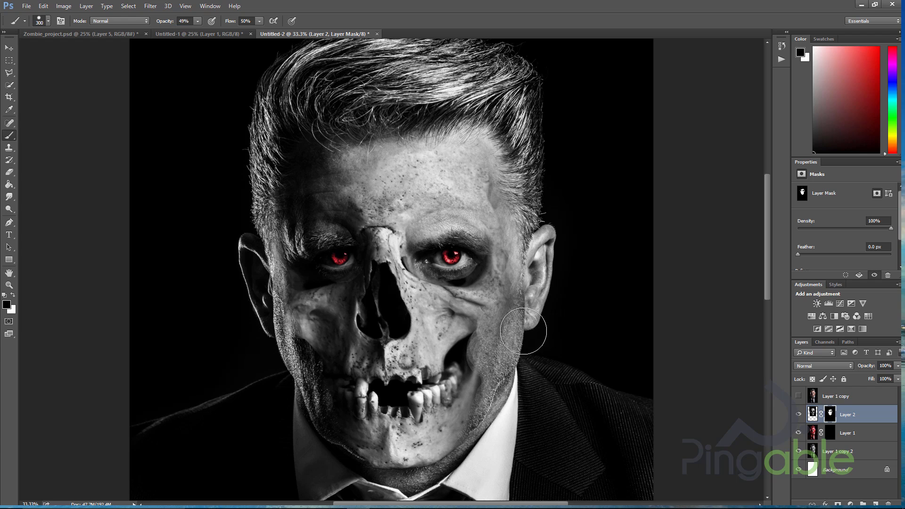
{"action": "mouse_move", "coordinate": [529, 289]}
{"action": "left_mouse_down"}
{"action": "mouse_move", "coordinate": [516, 373]}
{"action": "mouse_move", "coordinate": [490, 382]}
{"action": "mouse_move", "coordinate": [500, 363]}
{"action": "mouse_move", "coordinate": [502, 393]}
{"action": "mouse_move", "coordinate": [481, 344]}
{"action": "left_mouse_up"}
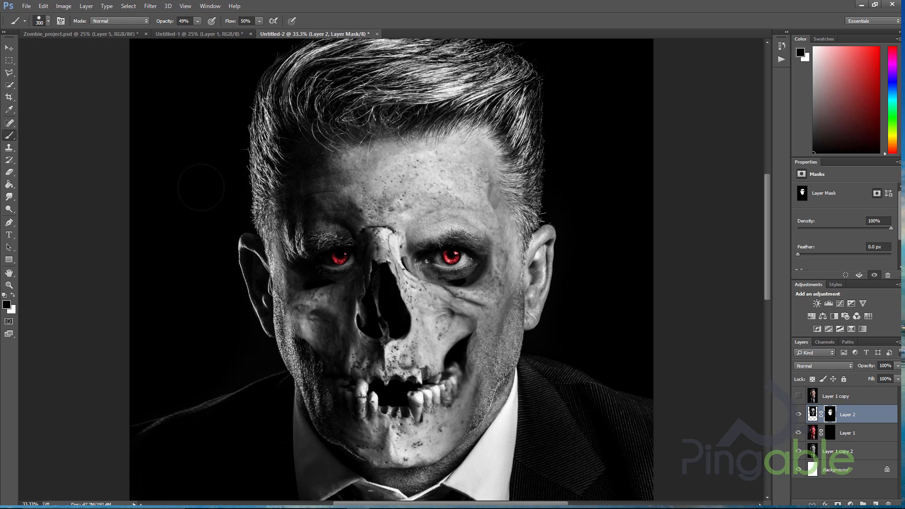
{"action": "left_click", "coordinate": [72, 35]}
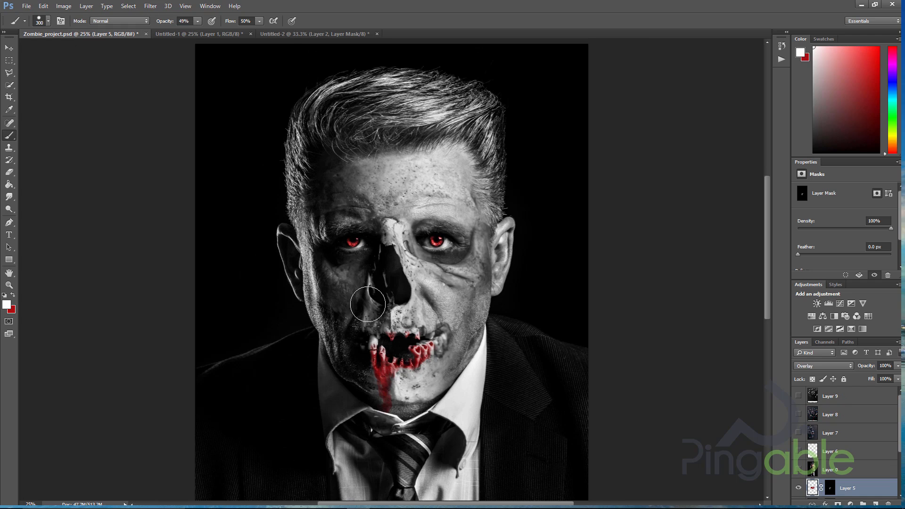
{"action": "left_click", "coordinate": [330, 35]}
{"action": "key", "text": "x"}
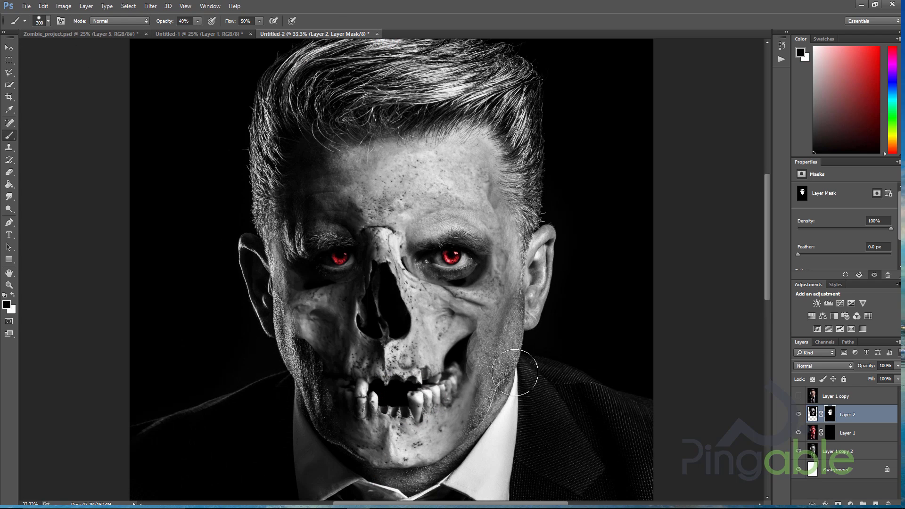
{"action": "mouse_move", "coordinate": [466, 341]}
{"action": "left_mouse_down"}
{"action": "mouse_move", "coordinate": [500, 340]}
{"action": "mouse_move", "coordinate": [443, 340]}
{"action": "mouse_move", "coordinate": [516, 366]}
{"action": "mouse_move", "coordinate": [483, 364]}
{"action": "mouse_move", "coordinate": [517, 365]}
{"action": "mouse_move", "coordinate": [496, 371]}
{"action": "mouse_move", "coordinate": [505, 403]}
{"action": "mouse_move", "coordinate": [500, 379]}
{"action": "mouse_move", "coordinate": [487, 375]}
{"action": "mouse_move", "coordinate": [493, 338]}
{"action": "mouse_move", "coordinate": [470, 353]}
{"action": "mouse_move", "coordinate": [510, 372]}
{"action": "mouse_move", "coordinate": [485, 376]}
{"action": "mouse_move", "coordinate": [506, 406]}
{"action": "mouse_move", "coordinate": [494, 436]}
{"action": "mouse_move", "coordinate": [491, 377]}
{"action": "mouse_move", "coordinate": [510, 321]}
{"action": "mouse_move", "coordinate": [505, 362]}
{"action": "left_mouse_up"}
{"action": "left_click_drag", "start_coordinate": [291, 373], "coordinate": [296, 350]}
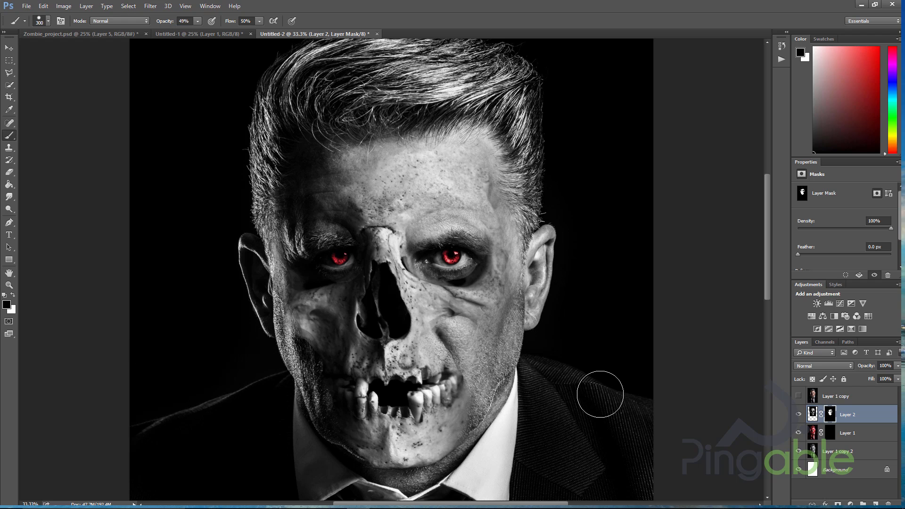
{"action": "key", "text": "ctrl+minus"}
{"action": "key", "text": "ctrl+minus"}
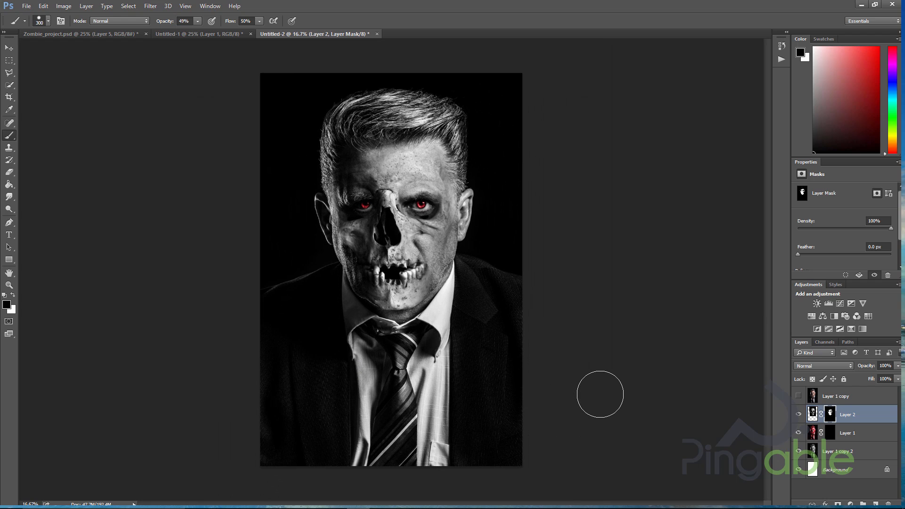
{"action": "key", "text": "ctrl+plus"}
{"action": "key", "text": "ctrl+plus"}
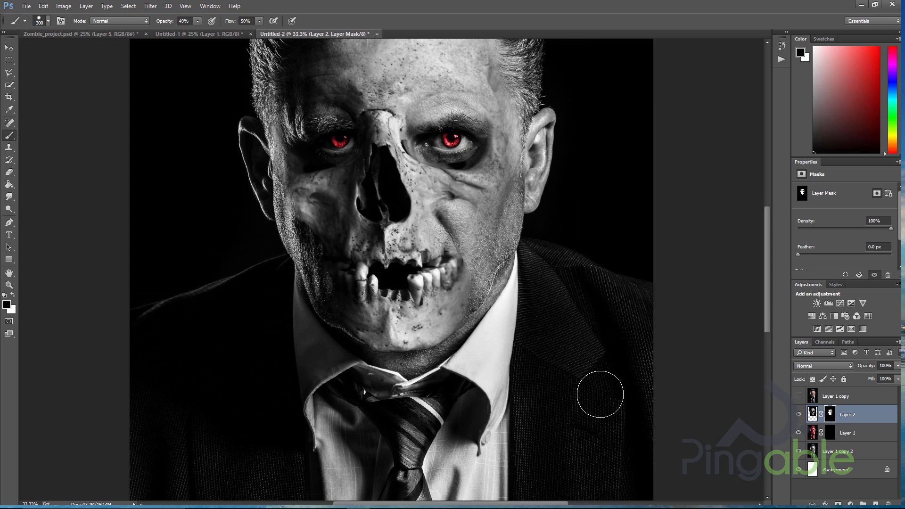
{"action": "scroll", "coordinate": [246, 360], "scroll_direction": "up", "scroll_amount": 4}
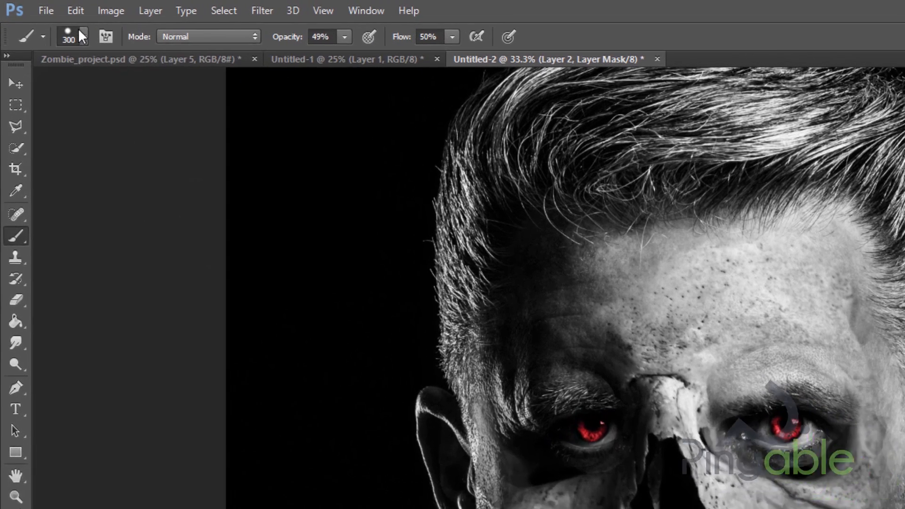
Choose the 674 px drip-shaped brush preset for the Brush tool
{"action": "left_click", "coordinate": [83, 35]}
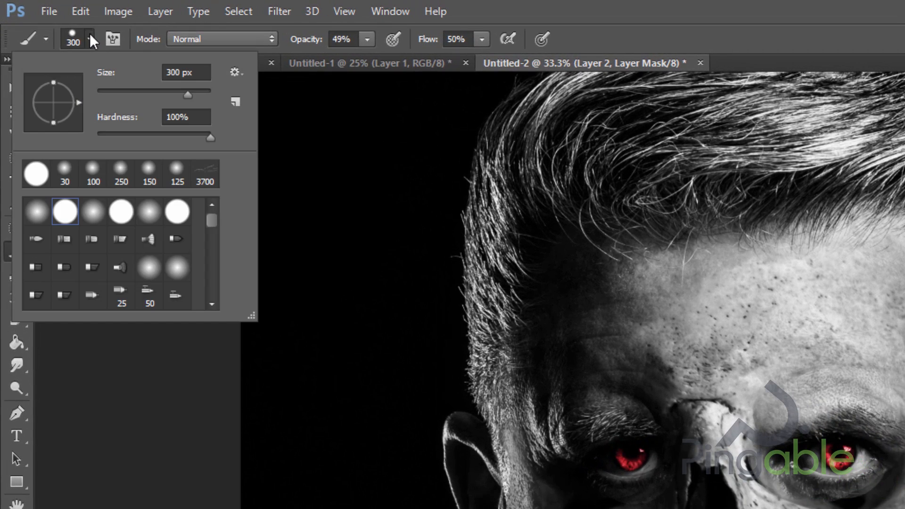
{"action": "mouse_move", "coordinate": [212, 222]}
{"action": "left_mouse_down"}
{"action": "mouse_move", "coordinate": [224, 289]}
{"action": "mouse_move", "coordinate": [221, 273]}
{"action": "left_mouse_up"}
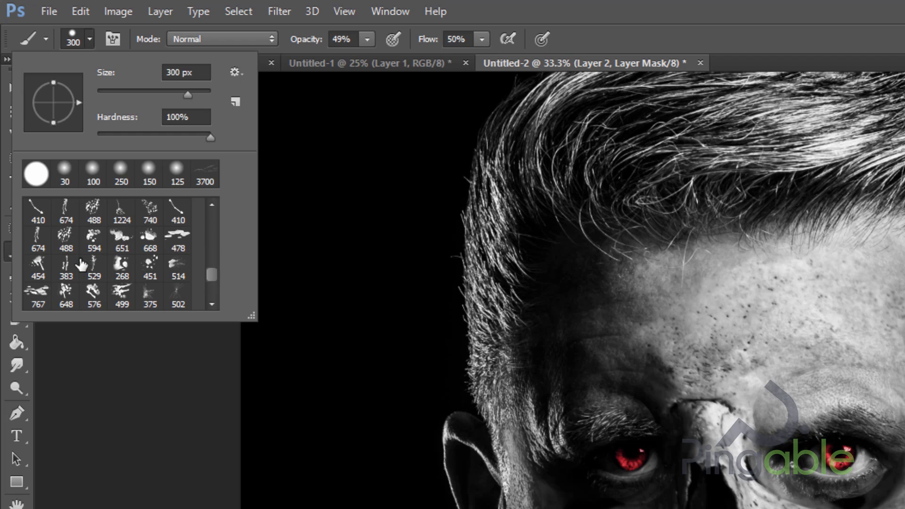
{"action": "left_click", "coordinate": [42, 242]}
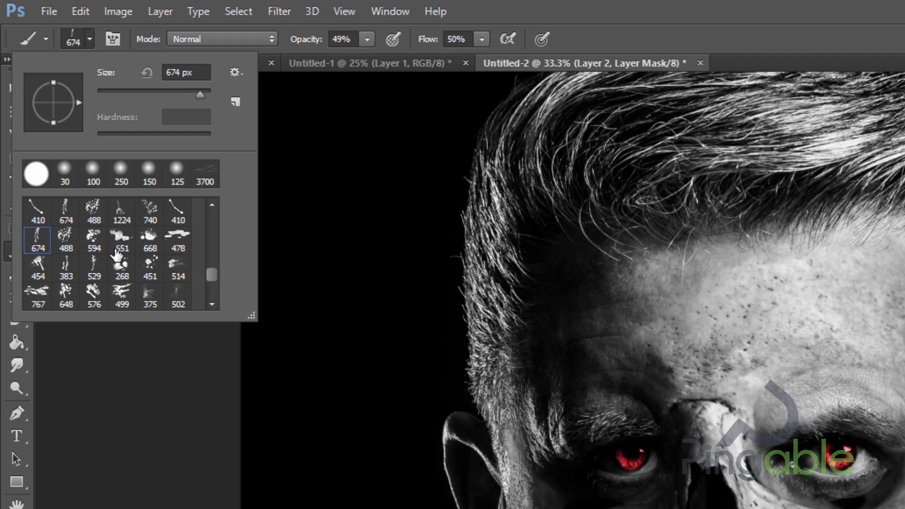
{"action": "left_click", "coordinate": [521, 9]}
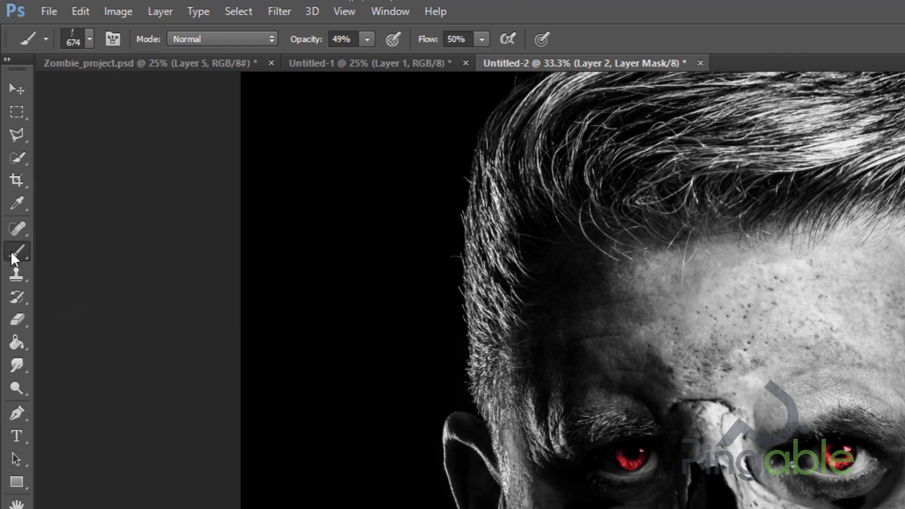
View the blood brush files available for loading on the Desktop, and close the Load dialog without loading any
{"action": "left_click", "coordinate": [90, 39]}
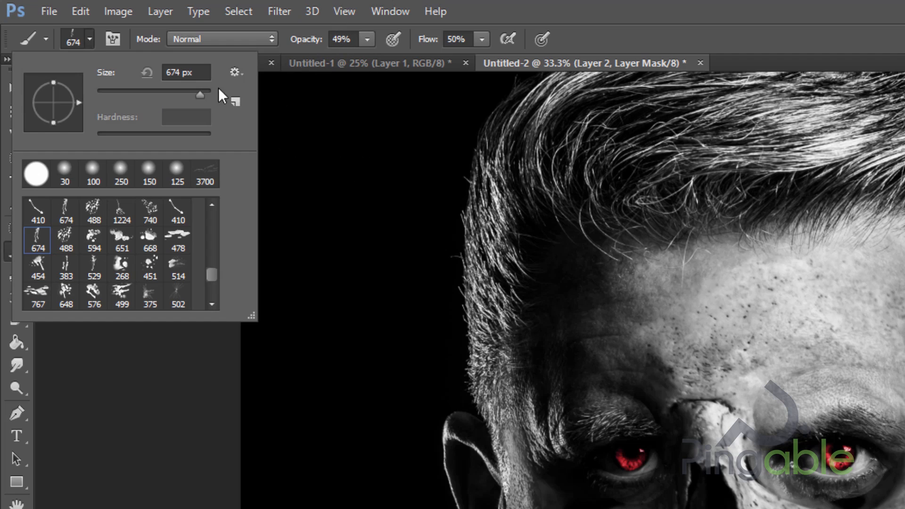
{"action": "left_click", "coordinate": [242, 75]}
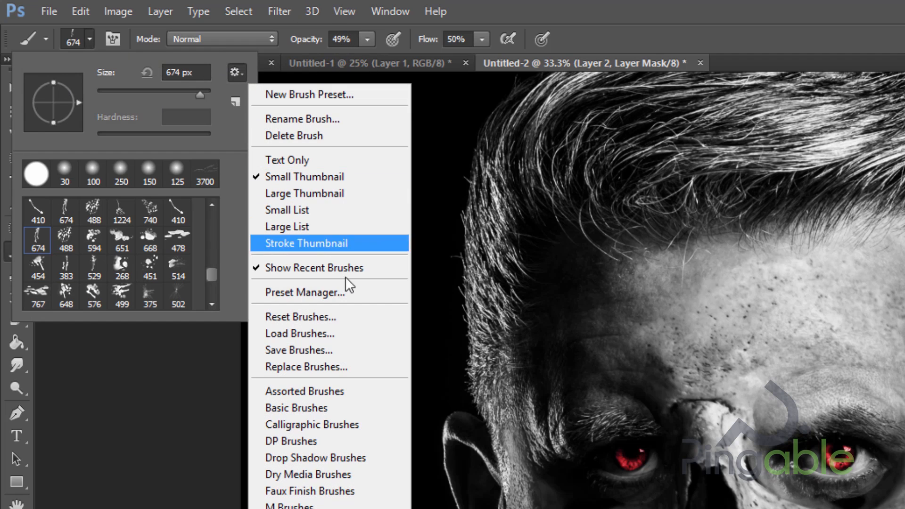
{"action": "left_click", "coordinate": [352, 333]}
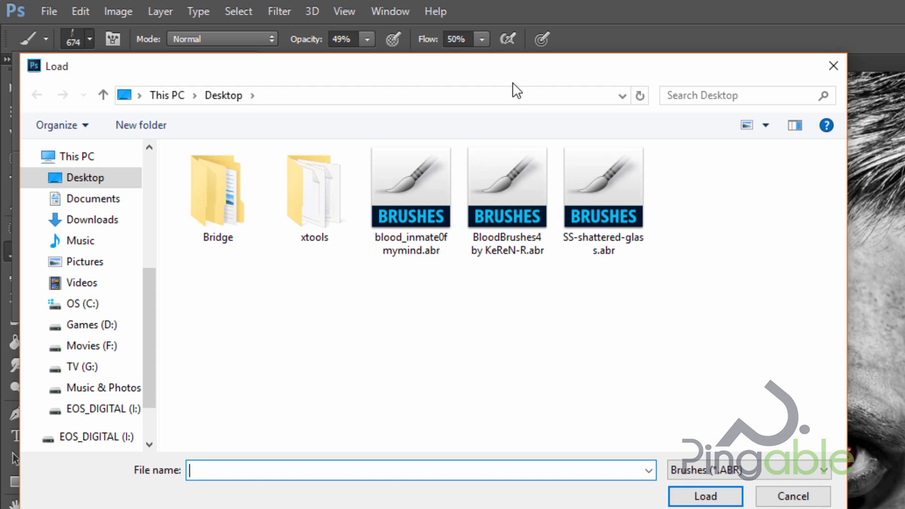
{"action": "left_click_drag", "start_coordinate": [524, 68], "coordinate": [825, 180]}
{"action": "left_click_drag", "start_coordinate": [831, 222], "coordinate": [574, 311]}
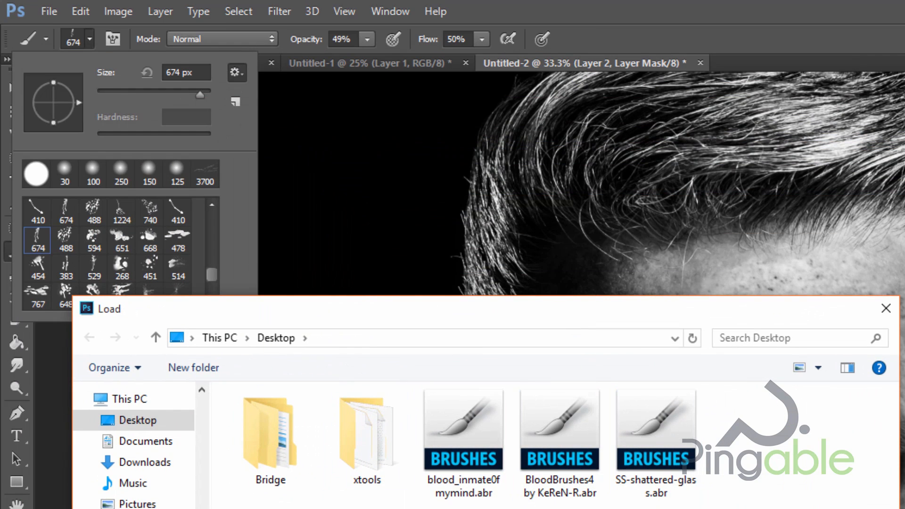
{"action": "left_click", "coordinate": [886, 312]}
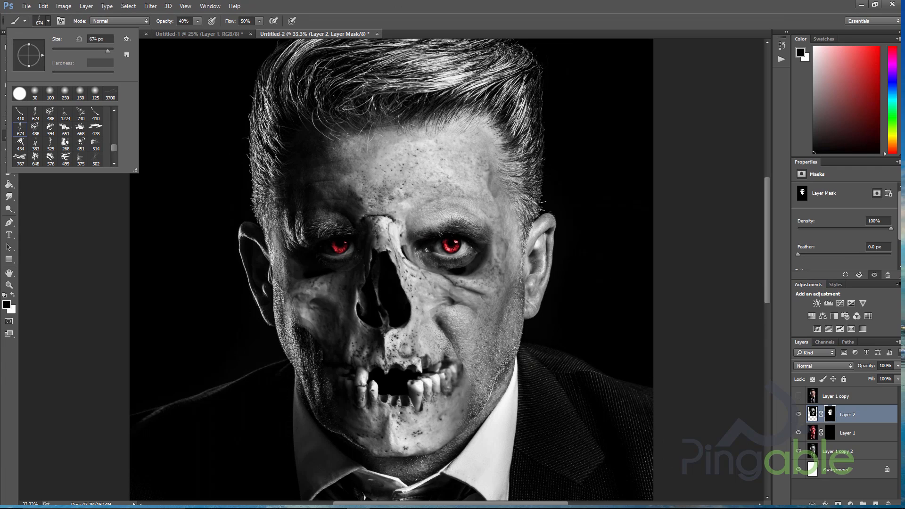
Create a new empty layer directly above Layer 2
{"action": "left_click", "coordinate": [876, 502]}
{"action": "left_click", "coordinate": [875, 503]}
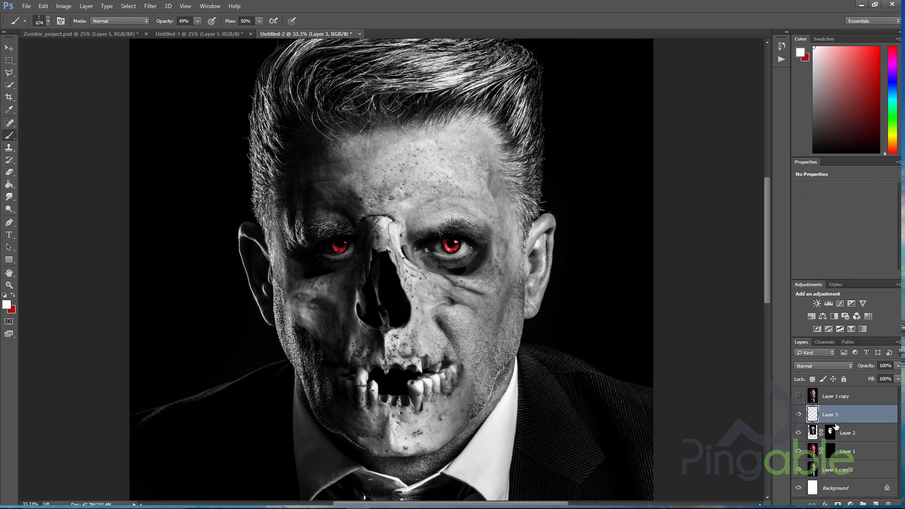
Change the foreground colour to red and stamp the first blood drip over the tooth at the mouth's left corner with the brush reduced to 175 px
{"action": "key", "text": "space"}
{"action": "left_click", "coordinate": [6, 305]}
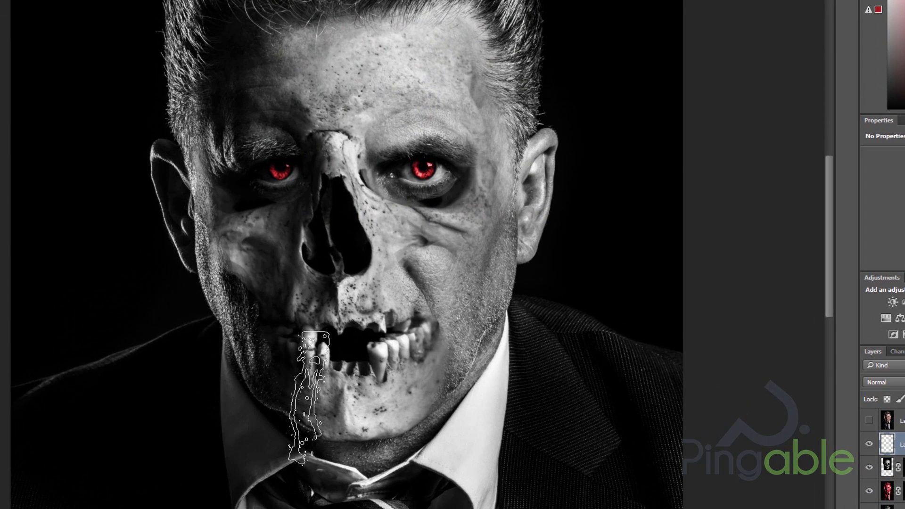
{"action": "key", "text": "bracketleft"}
{"action": "key", "text": "bracketleft"}
{"action": "key", "text": "bracketleft"}
{"action": "key", "text": "bracketleft"}
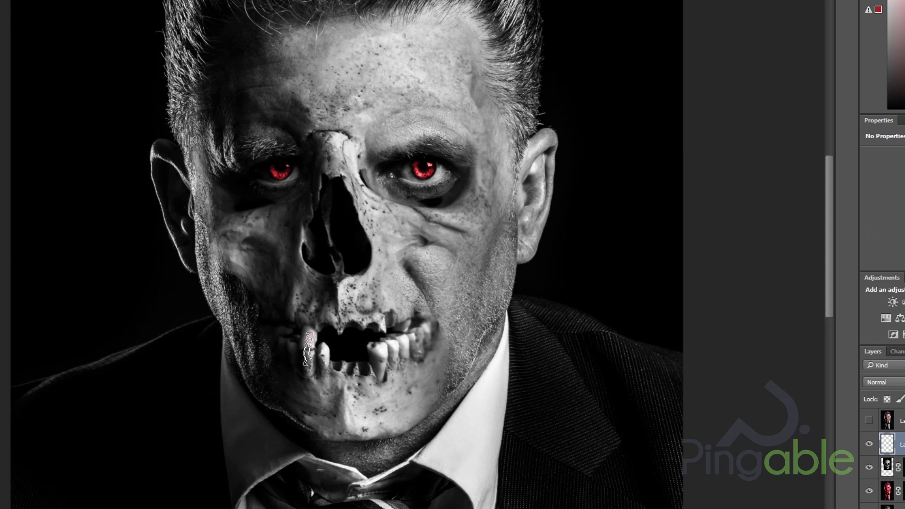
{"action": "left_click", "coordinate": [309, 349]}
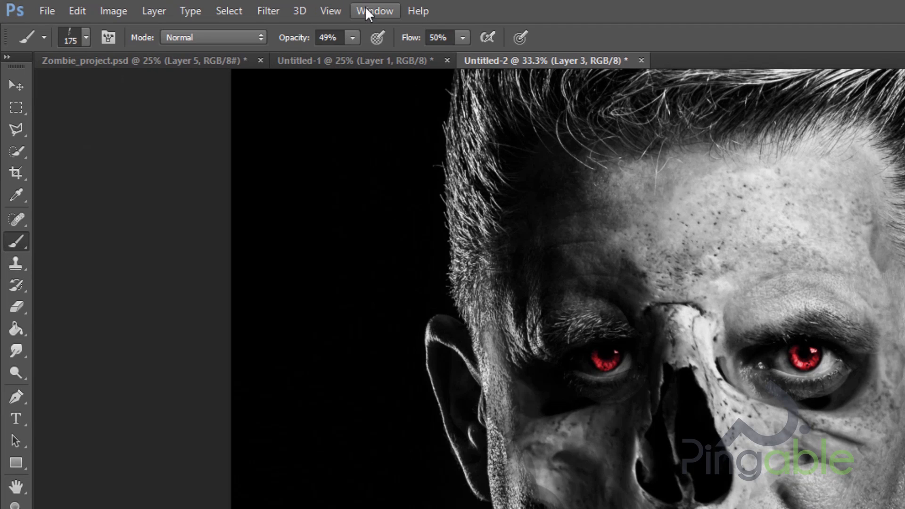
Raise the Brush tool's opacity and flow for stronger blood stamps
{"action": "left_click", "coordinate": [352, 37]}
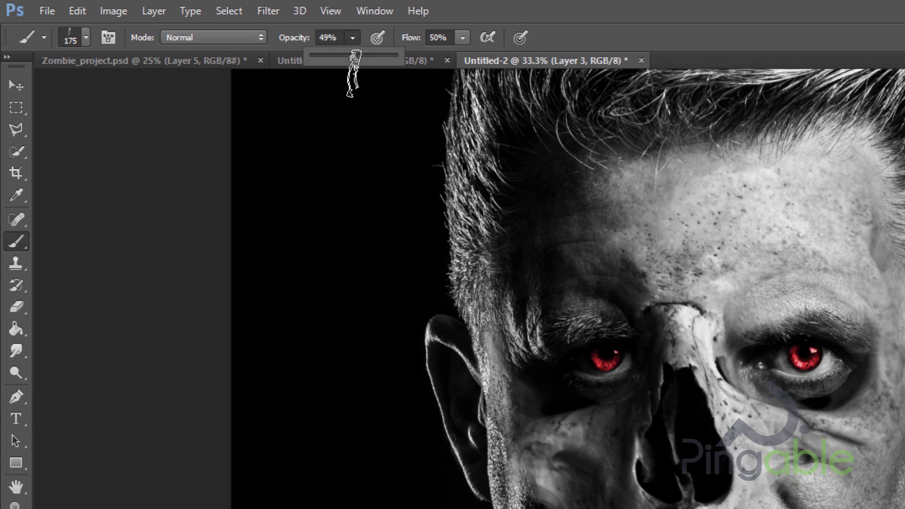
{"action": "left_click_drag", "start_coordinate": [352, 56], "coordinate": [516, 52]}
{"action": "left_click", "coordinate": [462, 39]}
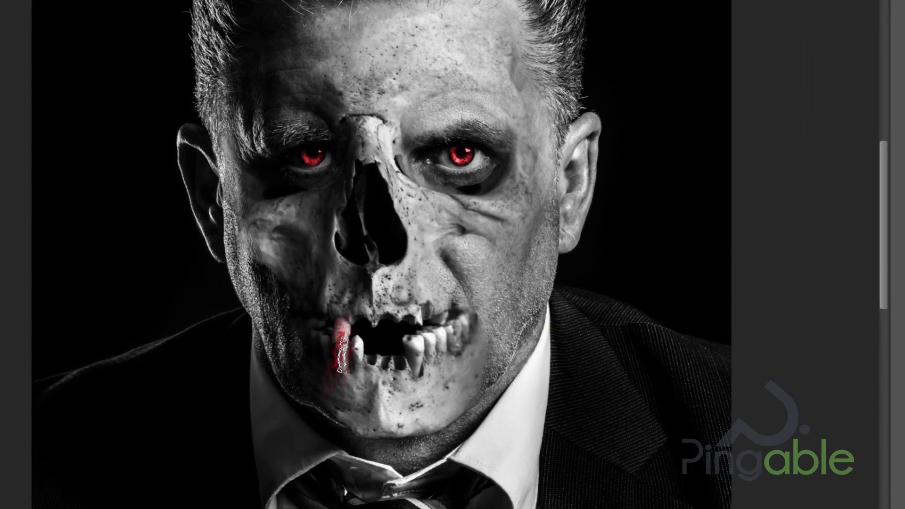
Stamp larger red blood drips over the two teeth at the left side of the mouth
{"action": "key", "text": "bracketright"}
{"action": "key", "text": "bracketright"}
{"action": "key", "text": "bracketright"}
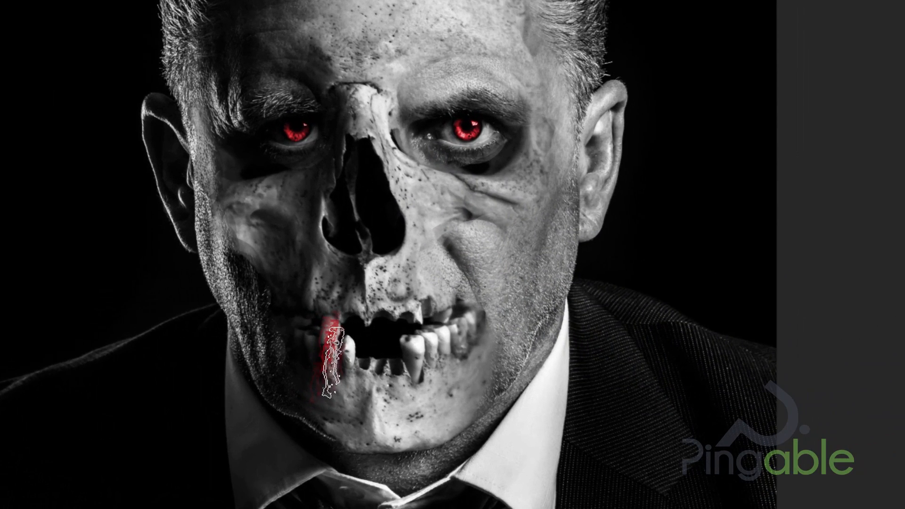
{"action": "left_click", "coordinate": [333, 362]}
{"action": "left_click", "coordinate": [345, 379]}
{"action": "left_click", "coordinate": [346, 372]}
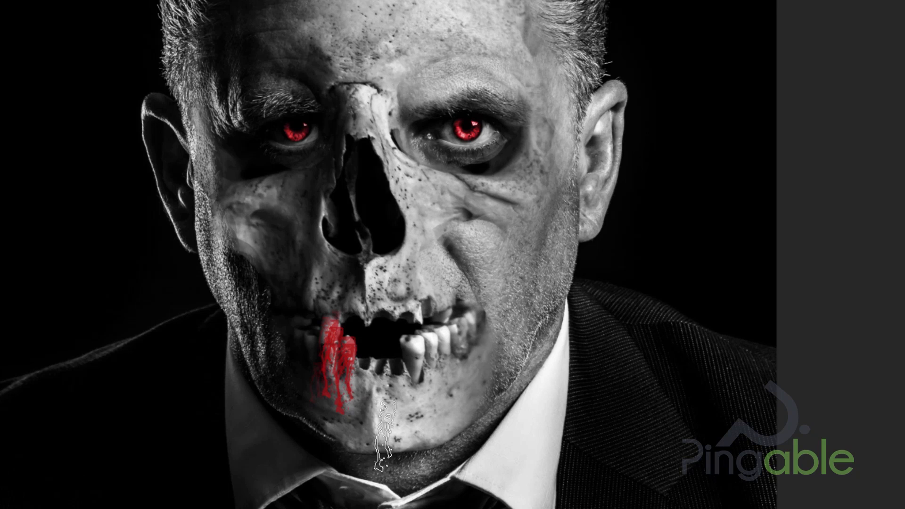
Extend the blood with overlapping drips from the left teeth down the chin to the jaw's edge, replacing the drip that reaches too low
{"action": "left_click", "coordinate": [358, 411]}
{"action": "left_click", "coordinate": [352, 435]}
{"action": "left_click", "coordinate": [338, 418]}
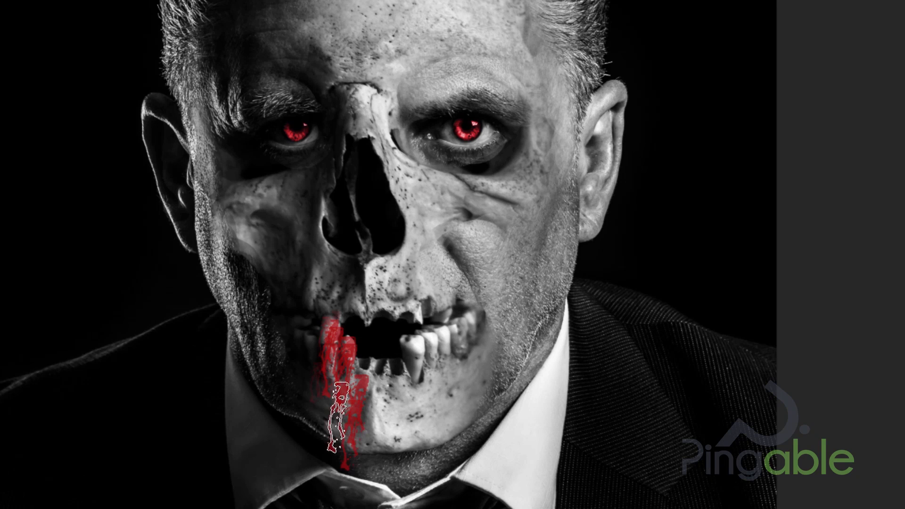
{"action": "left_click", "coordinate": [352, 457]}
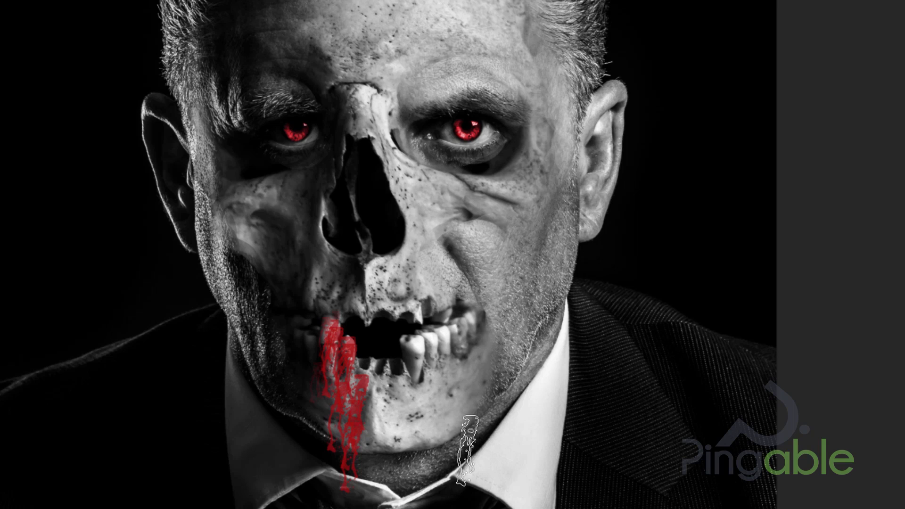
{"action": "key", "text": "ctrl+z"}
{"action": "left_click", "coordinate": [356, 436]}
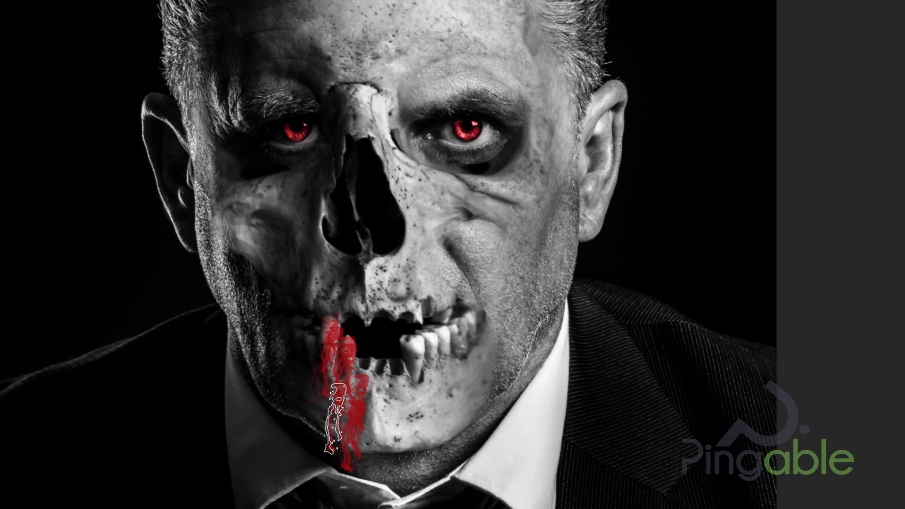
{"action": "left_click", "coordinate": [336, 420]}
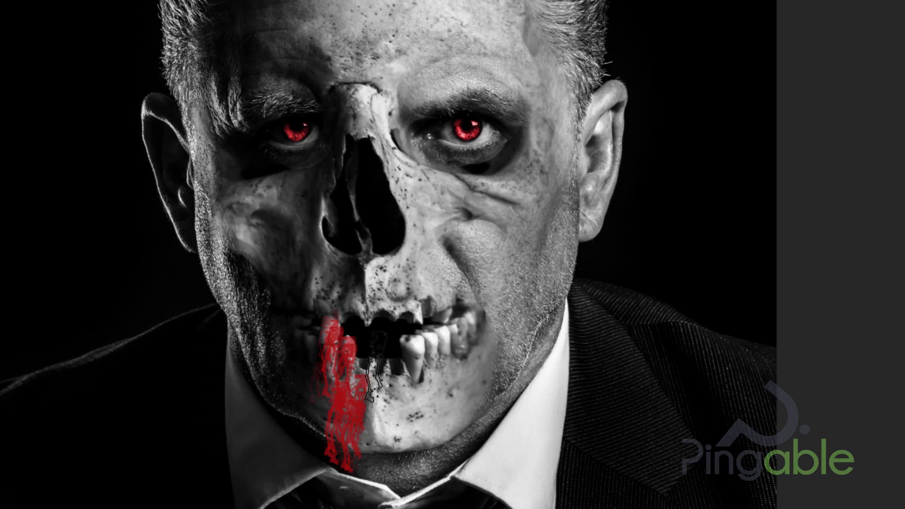
Add small blood drips to the upper gum and the lower middle teeth using a smaller brush size
{"action": "key", "text": "bracketleft"}
{"action": "key", "text": "bracketleft"}
{"action": "key", "text": "bracketleft"}
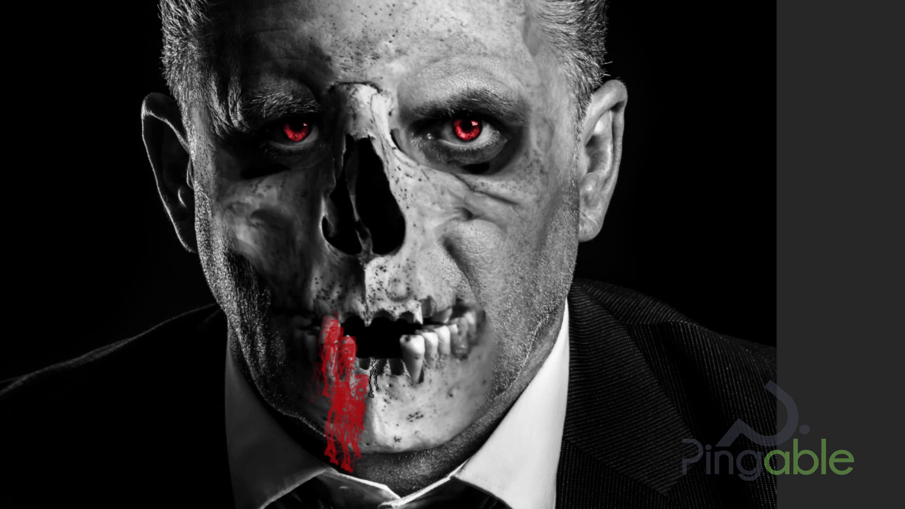
{"action": "left_click", "coordinate": [373, 316]}
{"action": "left_click", "coordinate": [370, 392]}
{"action": "left_click", "coordinate": [392, 377]}
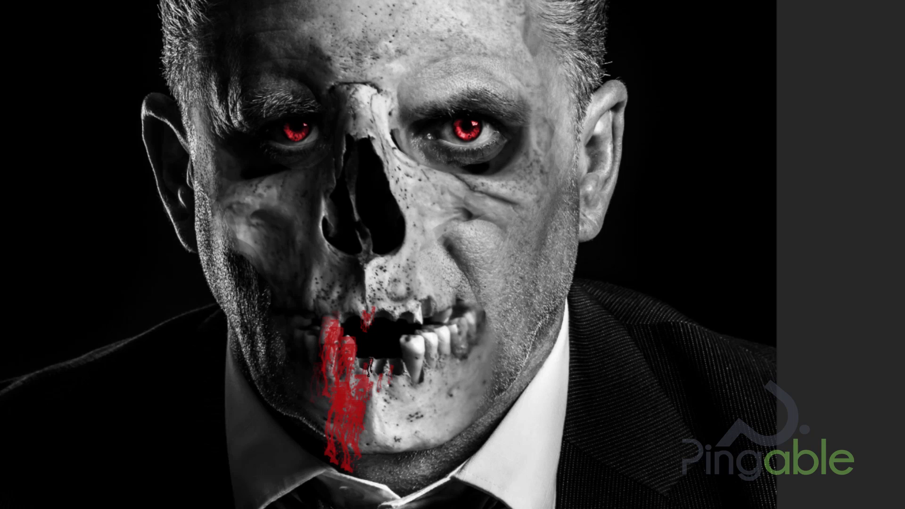